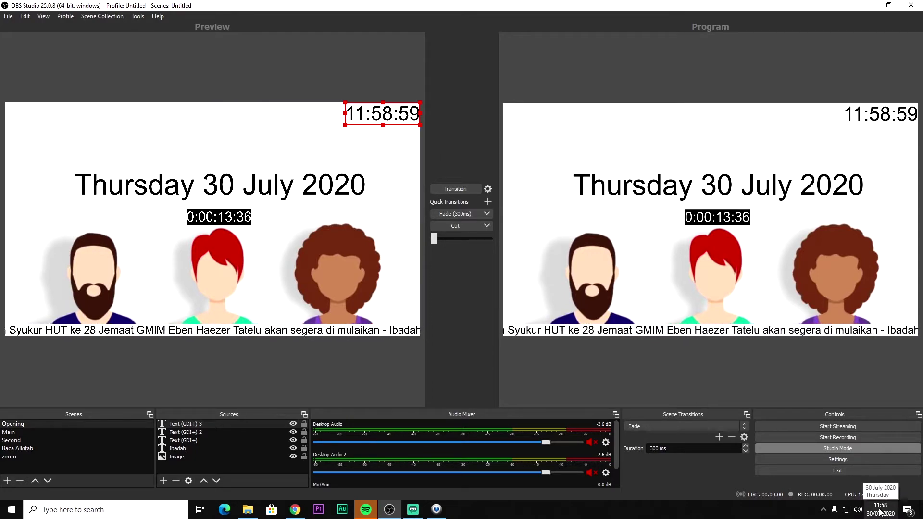
Examine the clock, countdown, date and background sources in the Opening scene and briefly check the Main scene.
{"action": "left_click", "coordinate": [244, 217]}
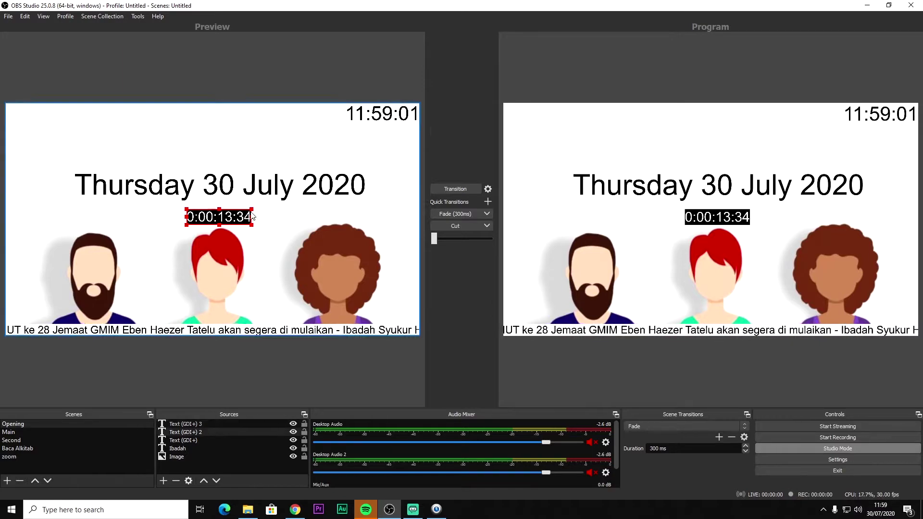
{"action": "left_click", "coordinate": [280, 136]}
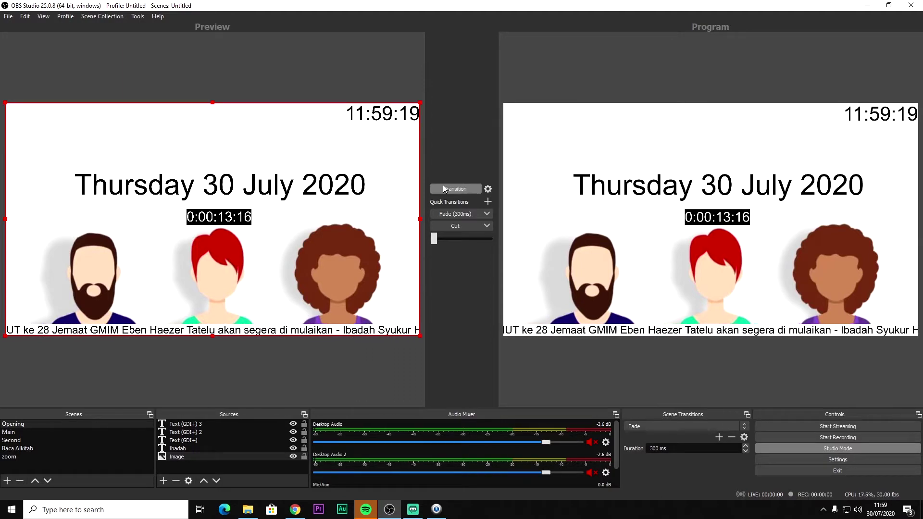
{"action": "left_click", "coordinate": [248, 217]}
{"action": "left_click", "coordinate": [256, 186]}
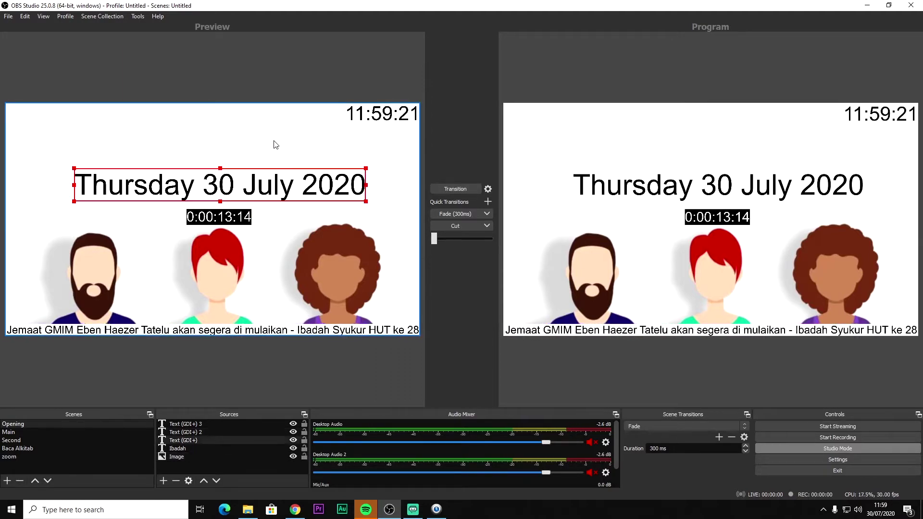
{"action": "left_click", "coordinate": [275, 144]}
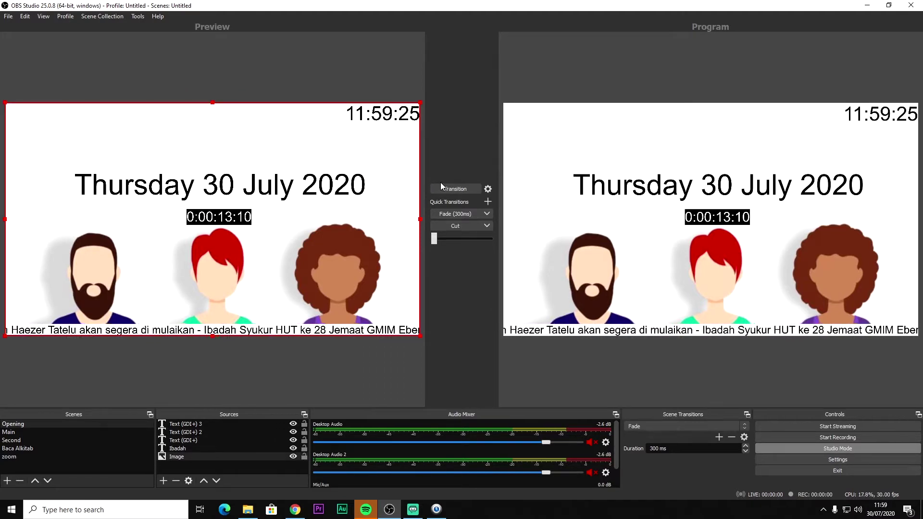
{"action": "left_click", "coordinate": [236, 219]}
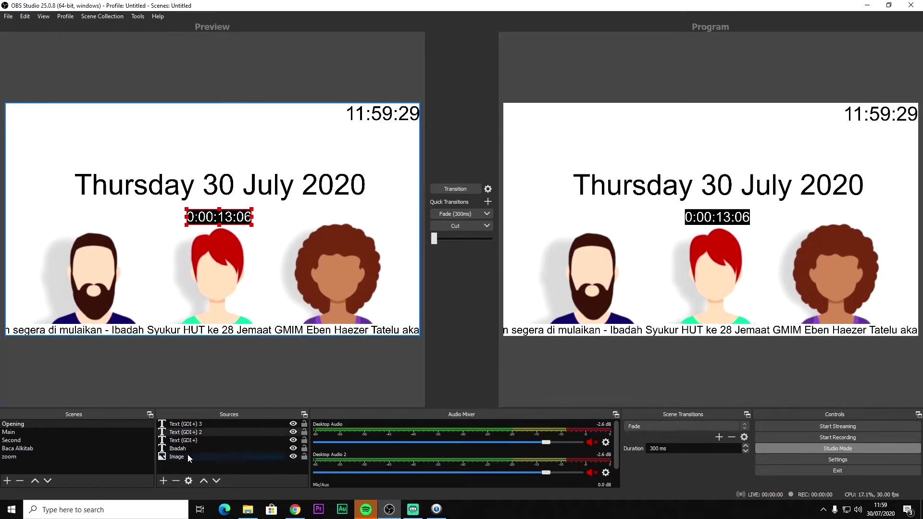
{"action": "left_click", "coordinate": [46, 432]}
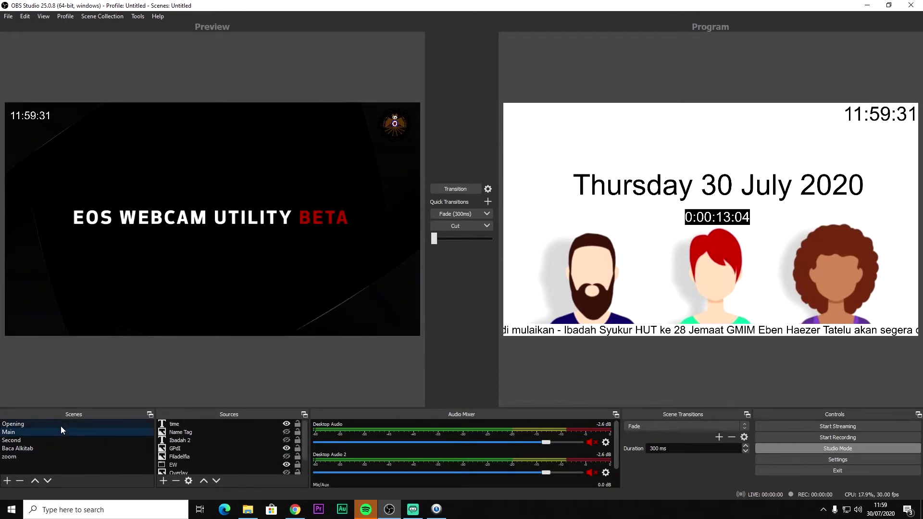
{"action": "left_click", "coordinate": [61, 425]}
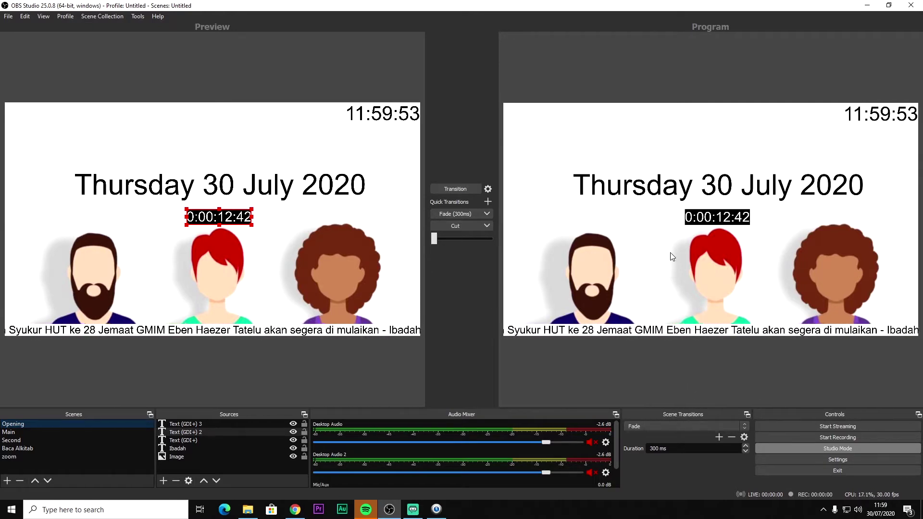
{"action": "left_click", "coordinate": [245, 193]}
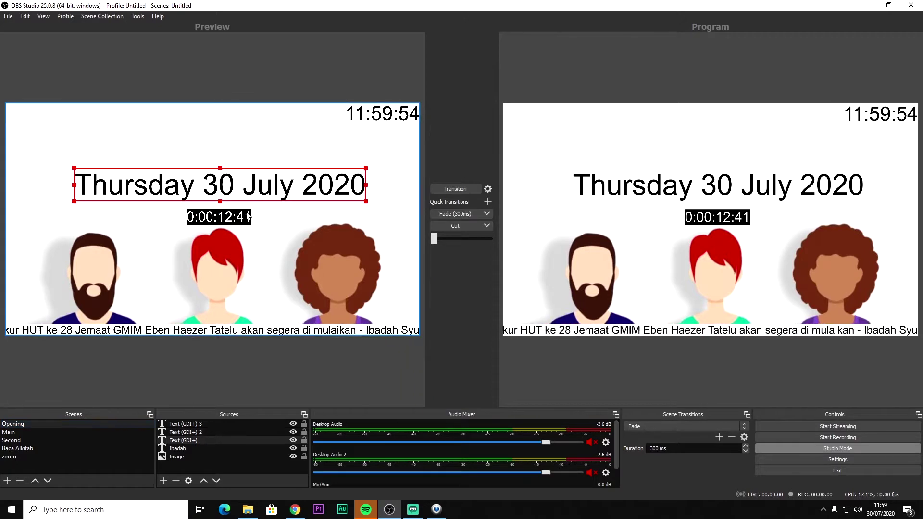
Delete the clock, countdown and date text sources from the Opening scene and transition the cleaned scene to the program output.
{"action": "left_click", "coordinate": [207, 425]}
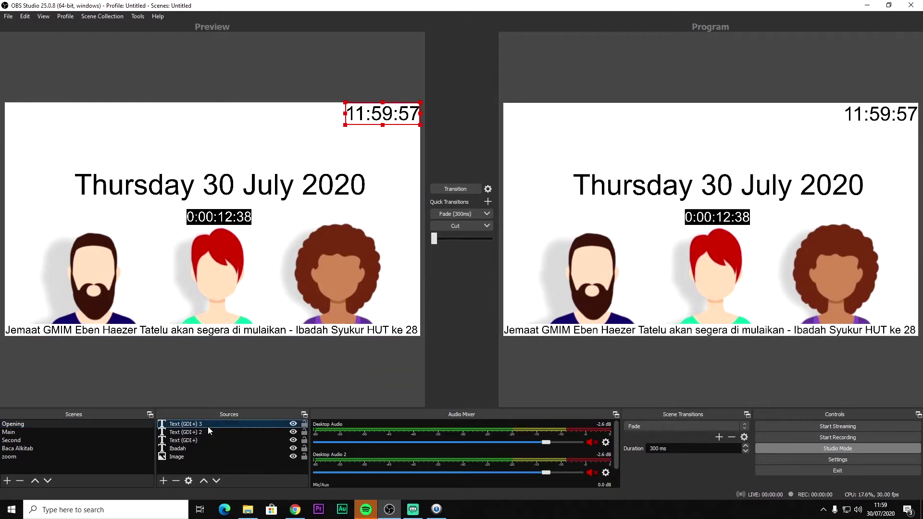
{"action": "key", "text": "Delete"}
{"action": "key", "text": "Return"}
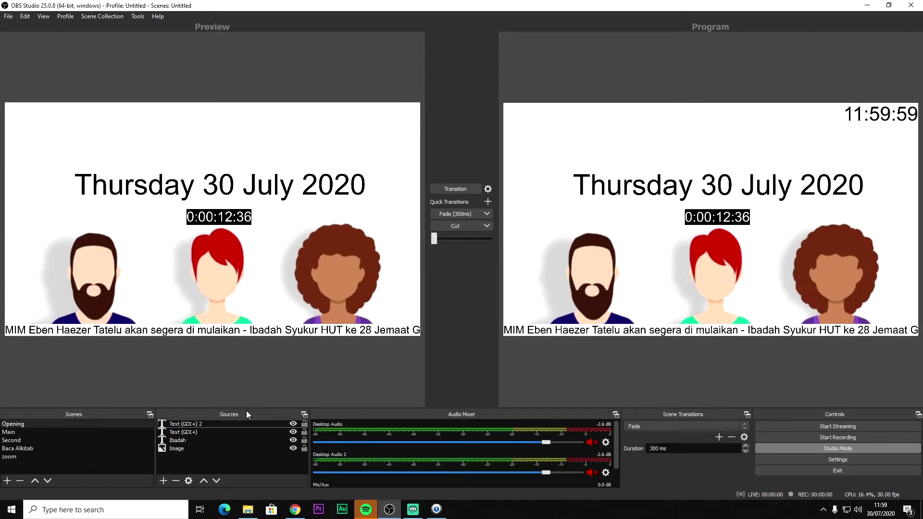
{"action": "left_click", "coordinate": [220, 424]}
{"action": "key", "text": "Delete"}
{"action": "key", "text": "Return"}
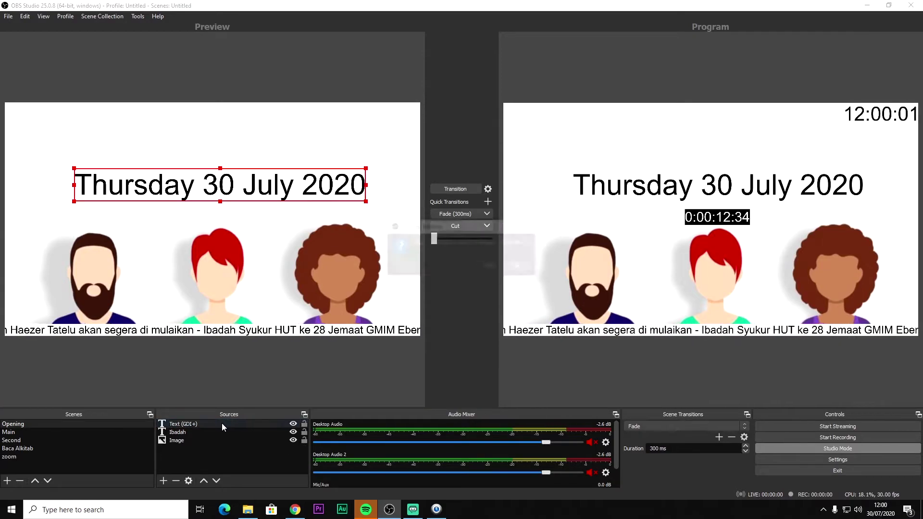
{"action": "key", "text": "Delete"}
{"action": "key", "text": "Return"}
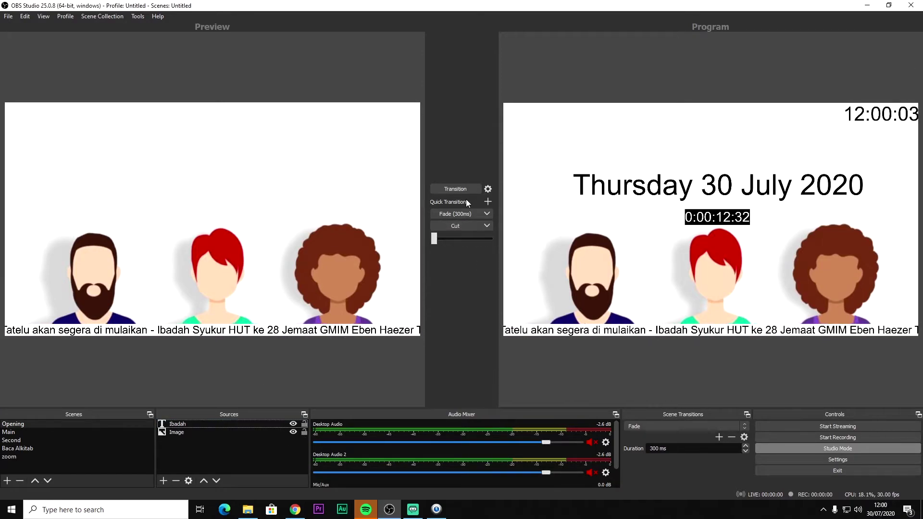
{"action": "left_click", "coordinate": [455, 189]}
Minimize the OBS Studio and Videos folder windows to expose the desktop.
{"action": "left_click", "coordinate": [865, 6]}
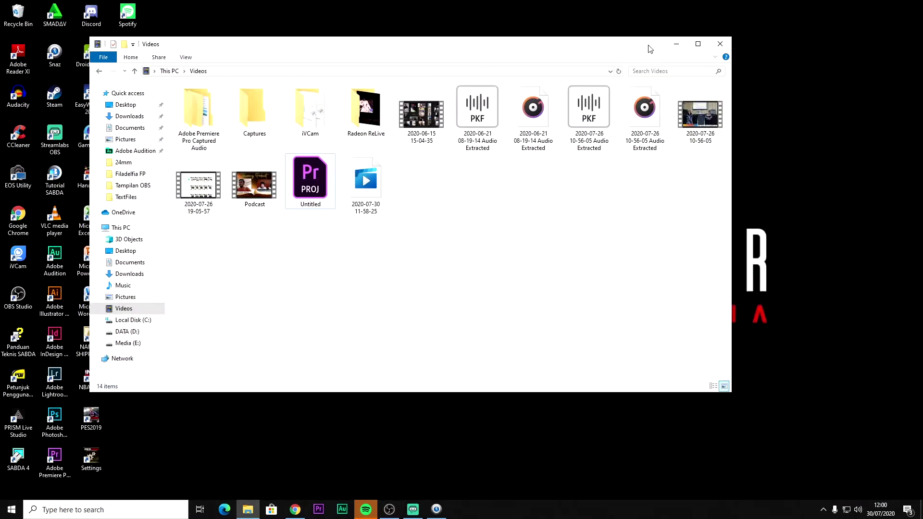
{"action": "left_click", "coordinate": [671, 48]}
{"action": "right_click", "coordinate": [730, 153]}
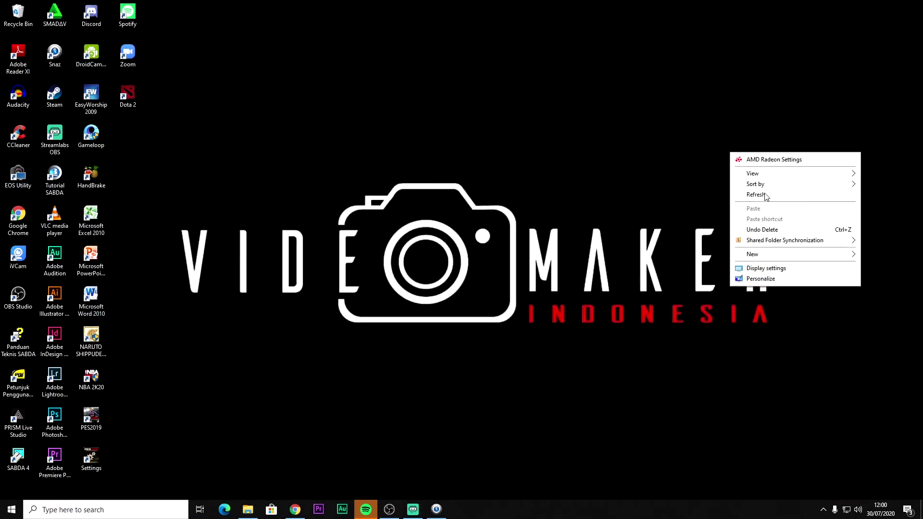
{"action": "left_click", "coordinate": [765, 195]}
{"action": "right_click", "coordinate": [506, 135]}
{"action": "left_click", "coordinate": [523, 177]}
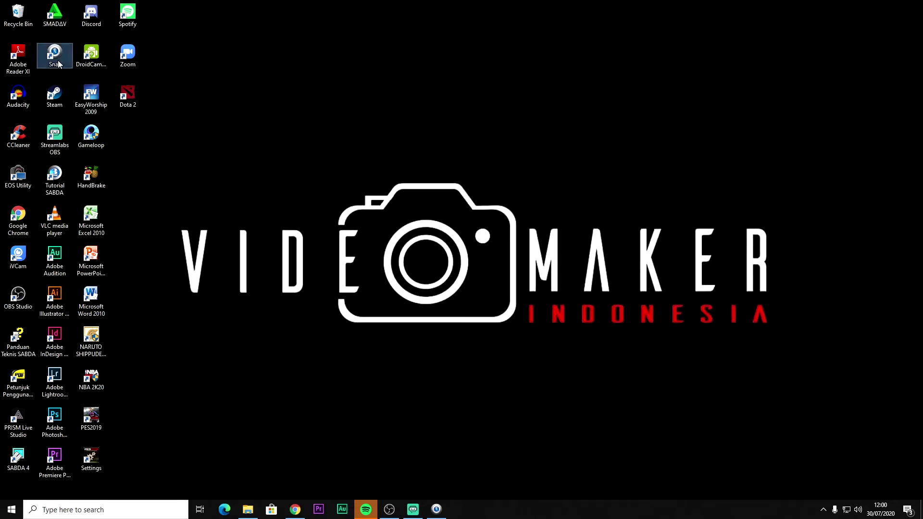
{"action": "right_click", "coordinate": [241, 54]}
{"action": "left_click", "coordinate": [283, 95]}
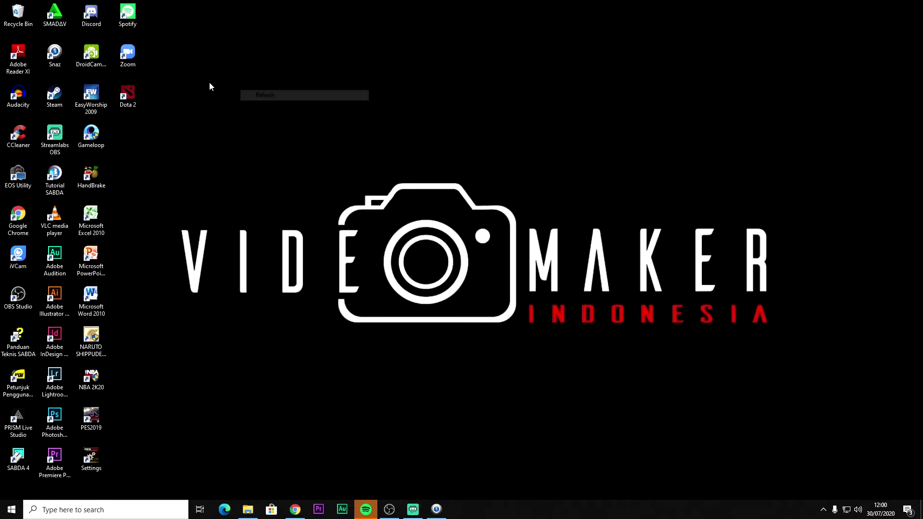
Switch to Snaz, stop its running countdown and close the program.
{"action": "left_click", "coordinate": [53, 61]}
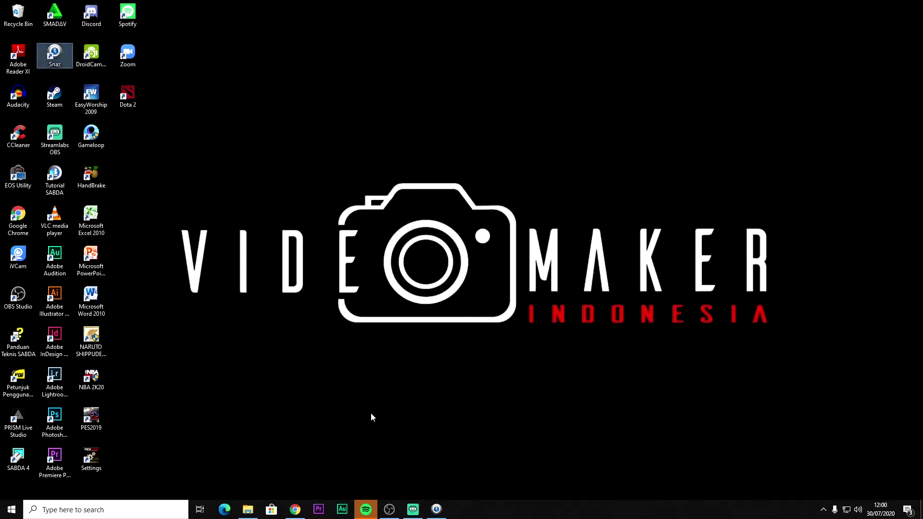
{"action": "left_click", "coordinate": [436, 510]}
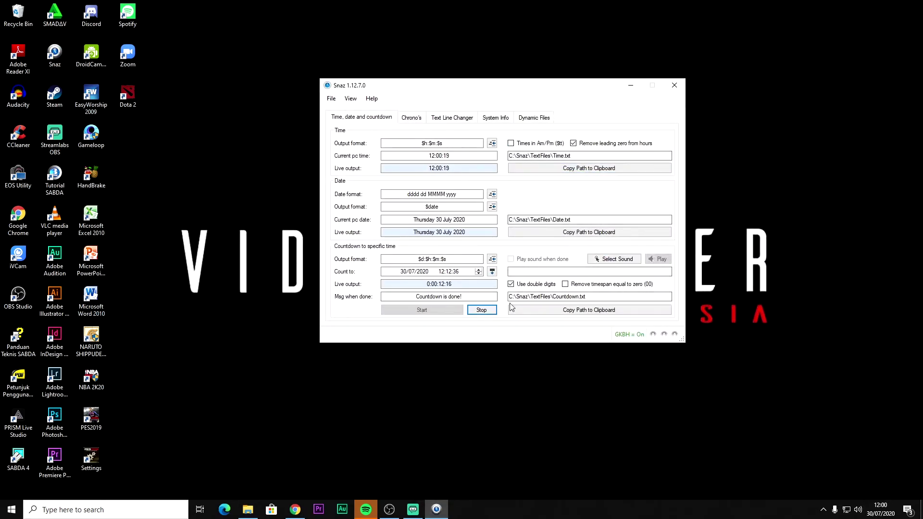
{"action": "left_click", "coordinate": [481, 310]}
{"action": "left_click", "coordinate": [675, 85]}
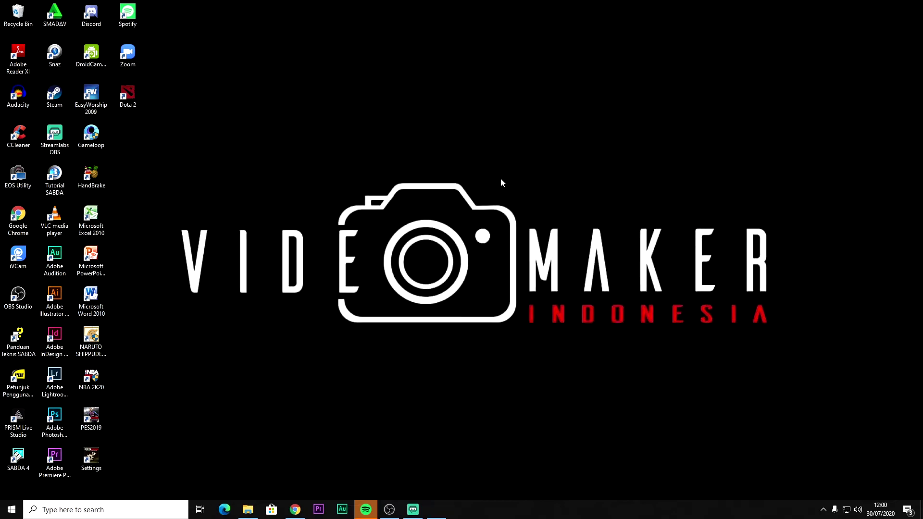
{"action": "right_click", "coordinate": [358, 214]}
{"action": "left_click", "coordinate": [409, 255]}
{"action": "right_click", "coordinate": [306, 171]}
{"action": "left_click", "coordinate": [368, 209]}
Switch to Chrome, return to the "download snaz" results, reach the 1.12.7.0 release with SnazSetup.exe through the GitHub wiki, and minimize the browser.
{"action": "left_click", "coordinate": [295, 509]}
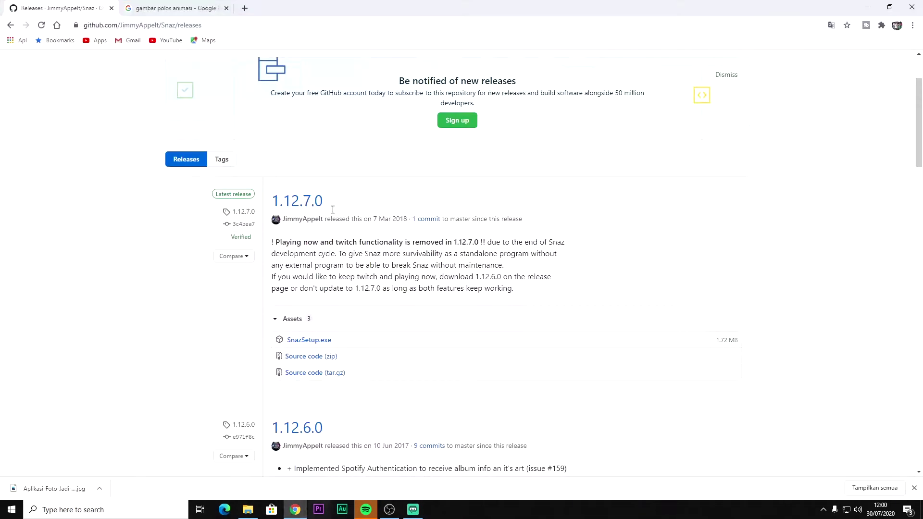
{"action": "left_click", "coordinate": [11, 25]}
{"action": "left_click", "coordinate": [11, 25]}
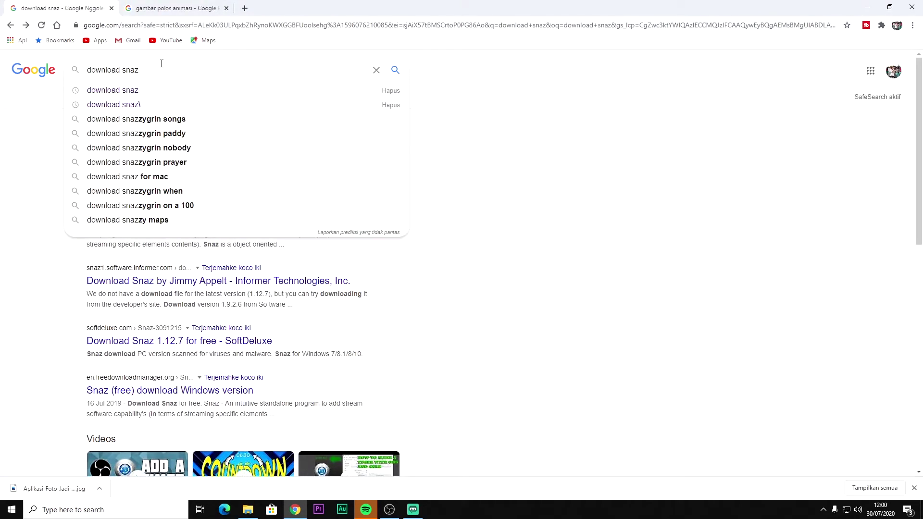
{"action": "left_click", "coordinate": [495, 152]}
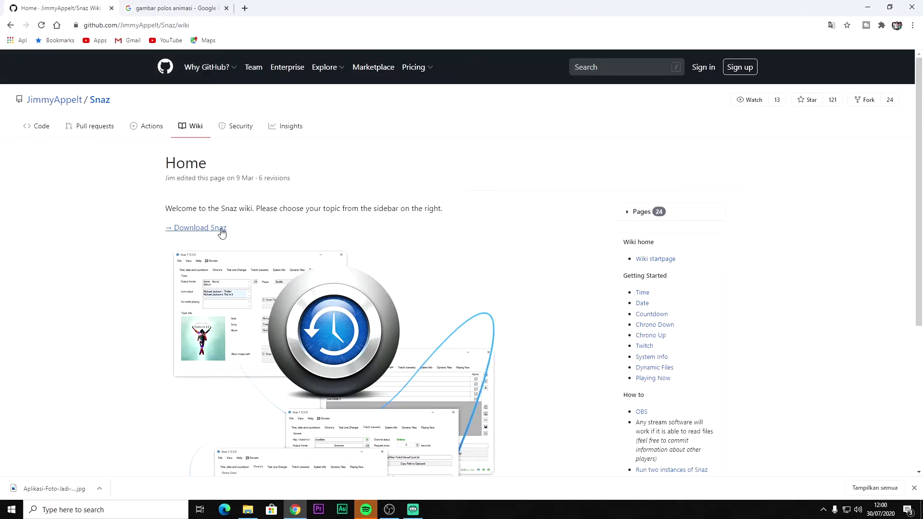
{"action": "left_click", "coordinate": [213, 229]}
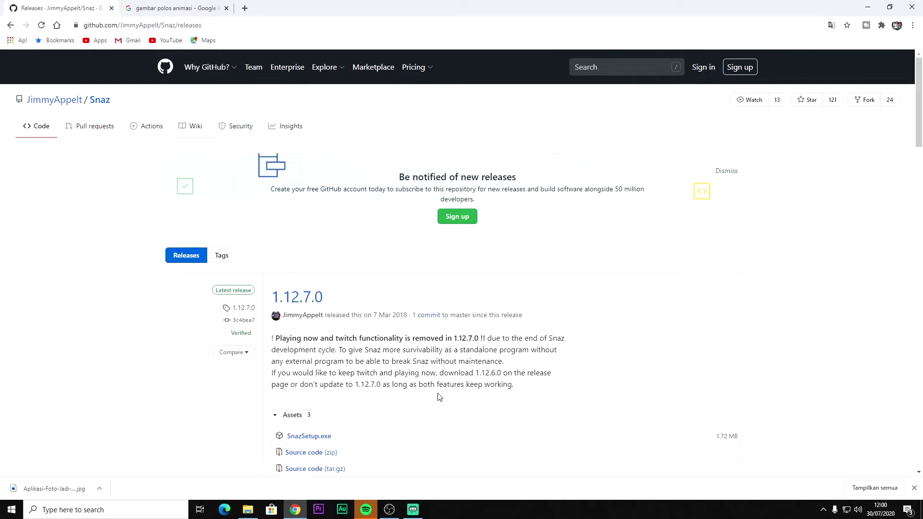
{"action": "scroll", "coordinate": [300, 322], "scroll_direction": "down", "scroll_amount": 1}
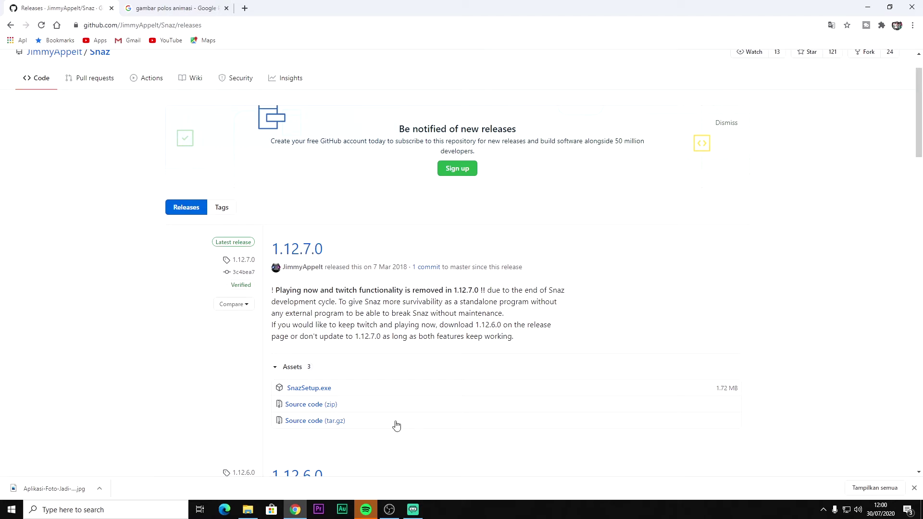
{"action": "scroll", "coordinate": [326, 394], "scroll_direction": "down", "scroll_amount": 1}
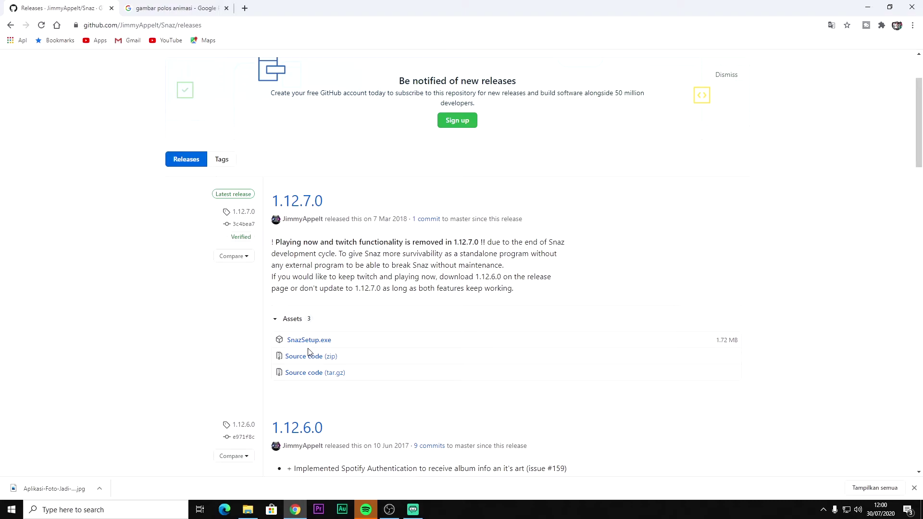
{"action": "left_click", "coordinate": [864, 7]}
{"action": "right_click", "coordinate": [378, 104]}
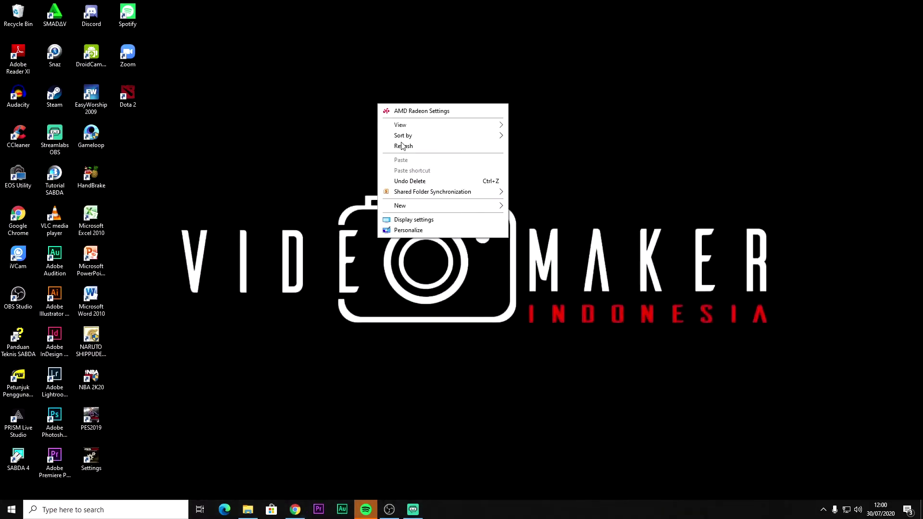
{"action": "left_click", "coordinate": [414, 149]}
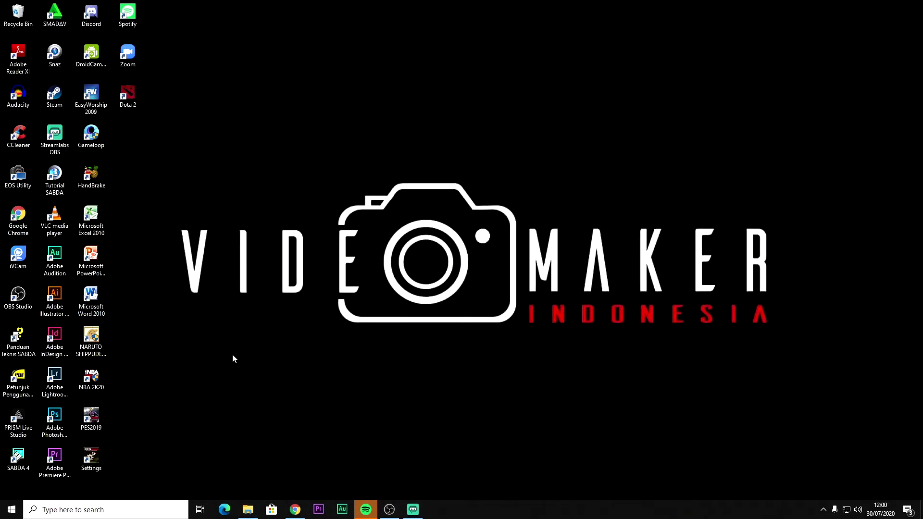
In File Explorer, examine the text files in C:\Snaz\TextFiles and go back up to the root of Local Disk (C:).
{"action": "left_click", "coordinate": [246, 511]}
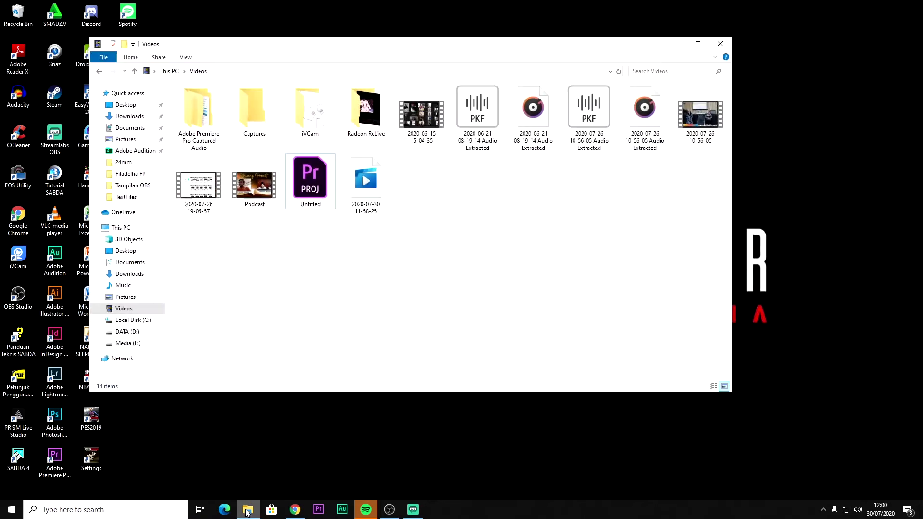
{"action": "left_click", "coordinate": [121, 228]}
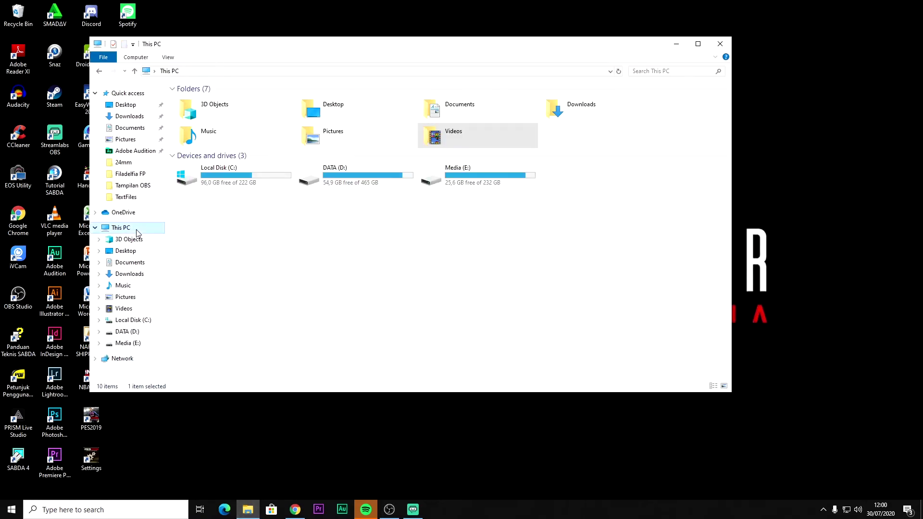
{"action": "left_click", "coordinate": [505, 247]}
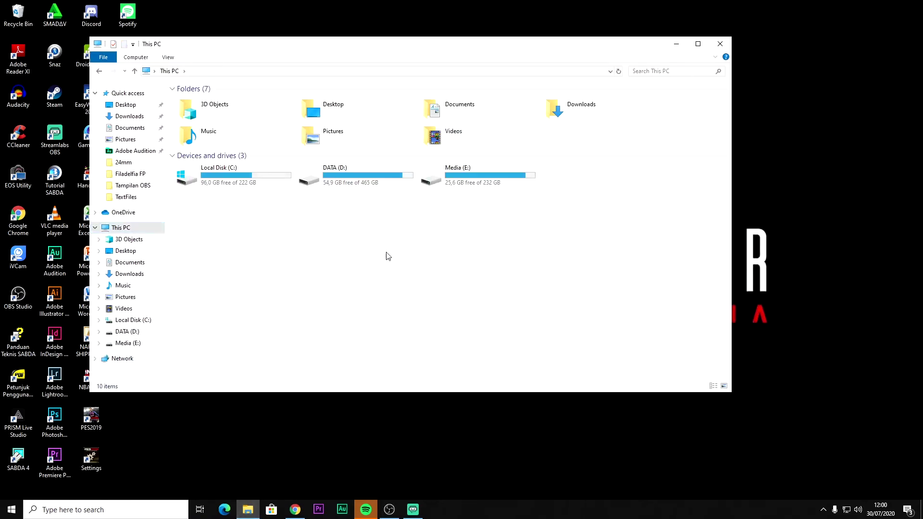
{"action": "double_click", "coordinate": [258, 189]}
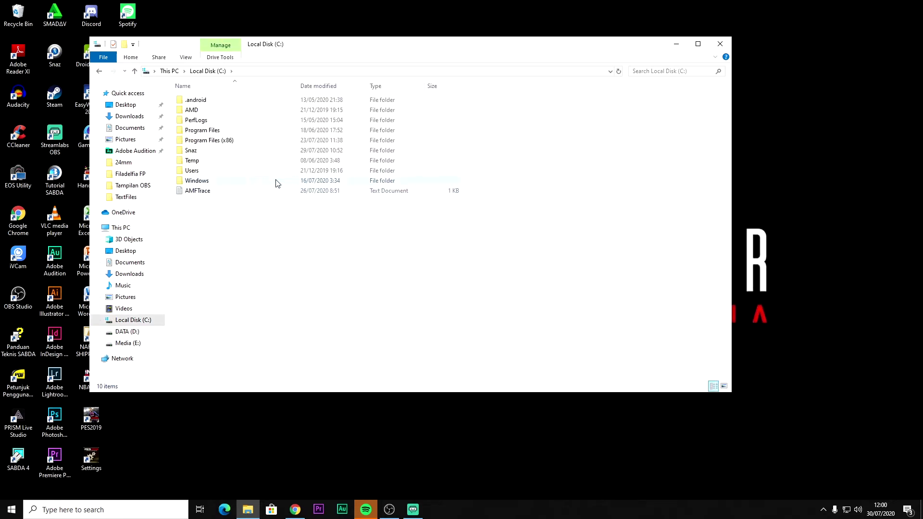
{"action": "left_click", "coordinate": [205, 154]}
{"action": "left_click", "coordinate": [226, 261]}
{"action": "left_click", "coordinate": [211, 158]}
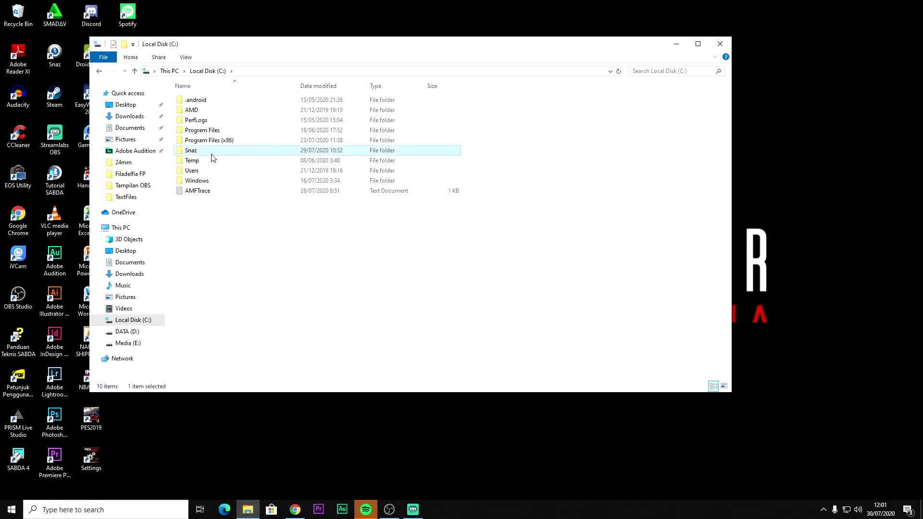
{"action": "double_click", "coordinate": [211, 155]}
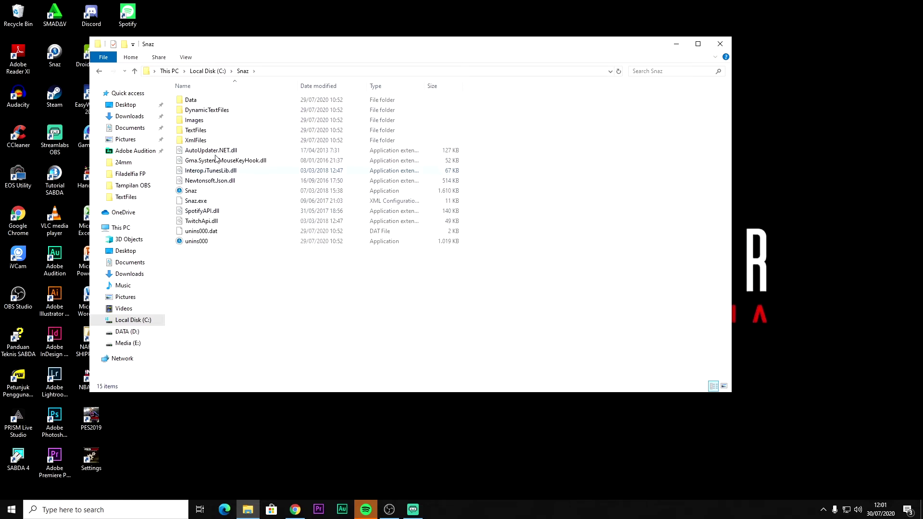
{"action": "double_click", "coordinate": [230, 132]}
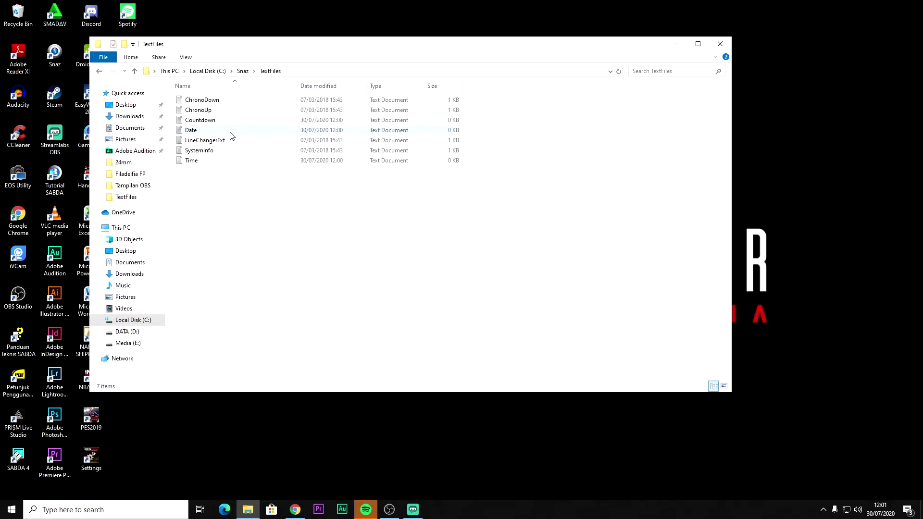
{"action": "left_click", "coordinate": [134, 71]}
{"action": "left_click", "coordinate": [135, 72]}
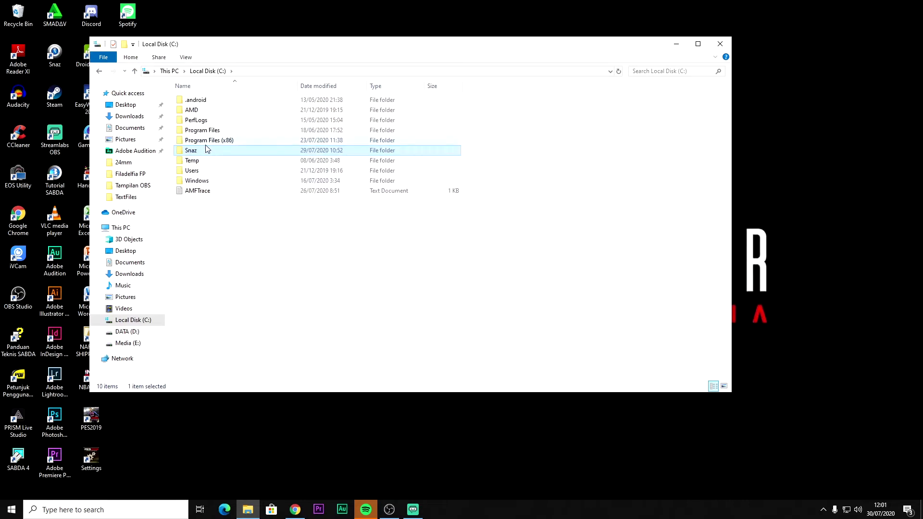
{"action": "key", "text": "Up"}
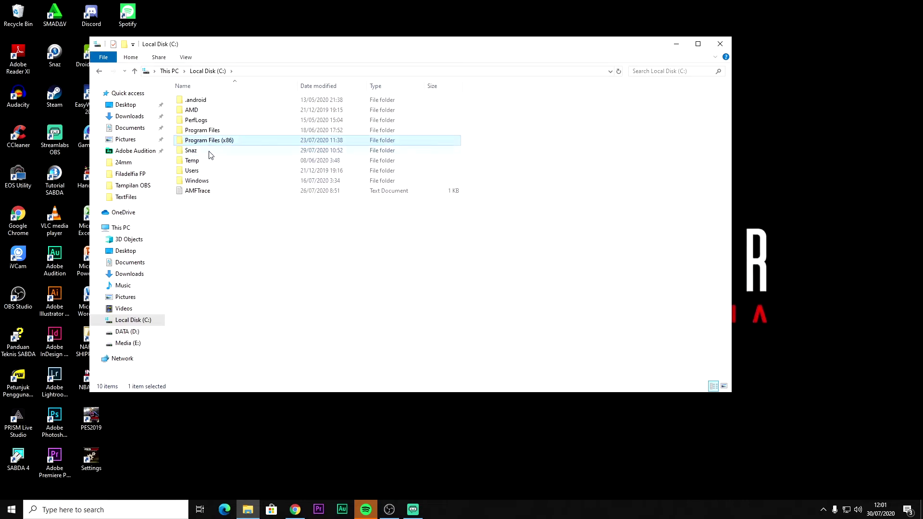
{"action": "left_click", "coordinate": [213, 154]}
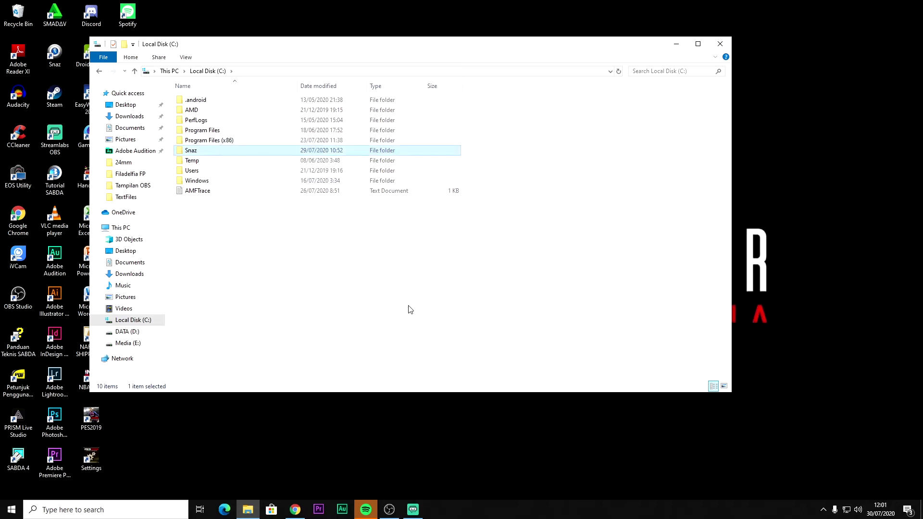
{"action": "left_click", "coordinate": [431, 302]}
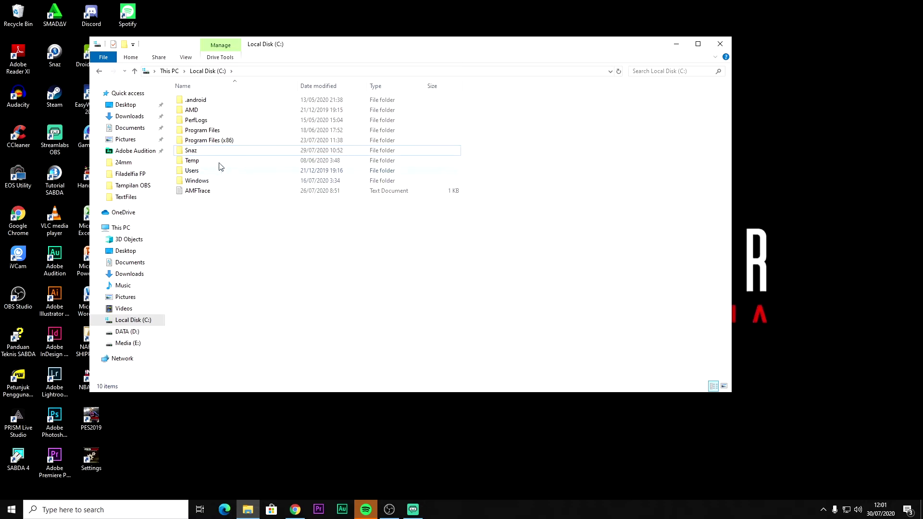
Minimize the Local Disk (C:) window, refresh the desktop and launch Snaz.
{"action": "left_click", "coordinate": [676, 44]}
{"action": "right_click", "coordinate": [568, 71]}
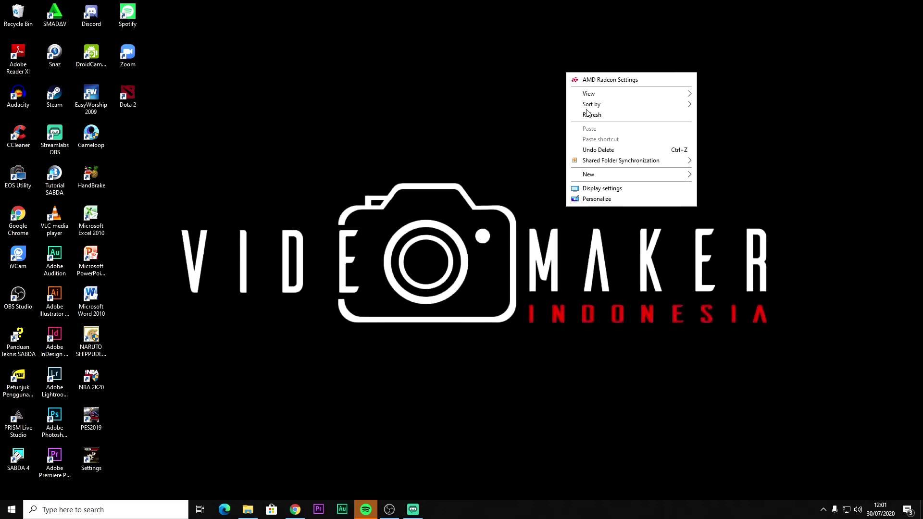
{"action": "left_click", "coordinate": [589, 114]}
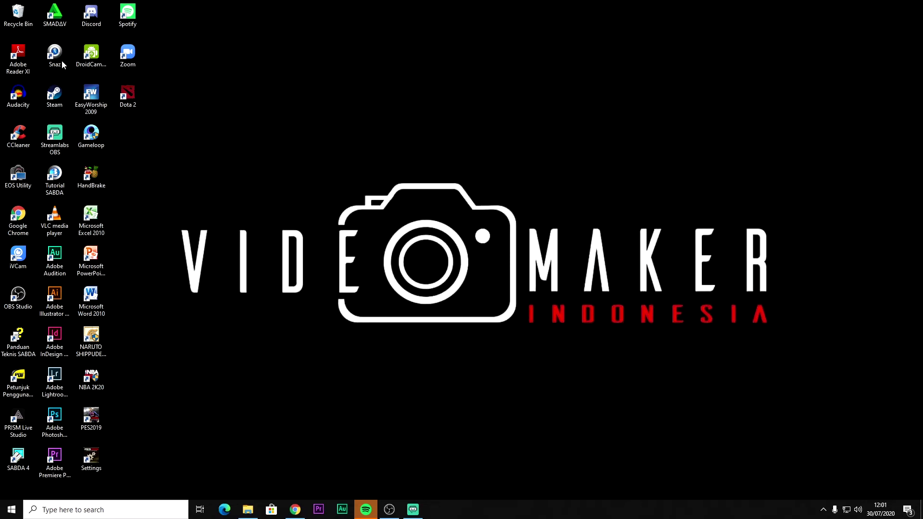
{"action": "left_click", "coordinate": [54, 52]}
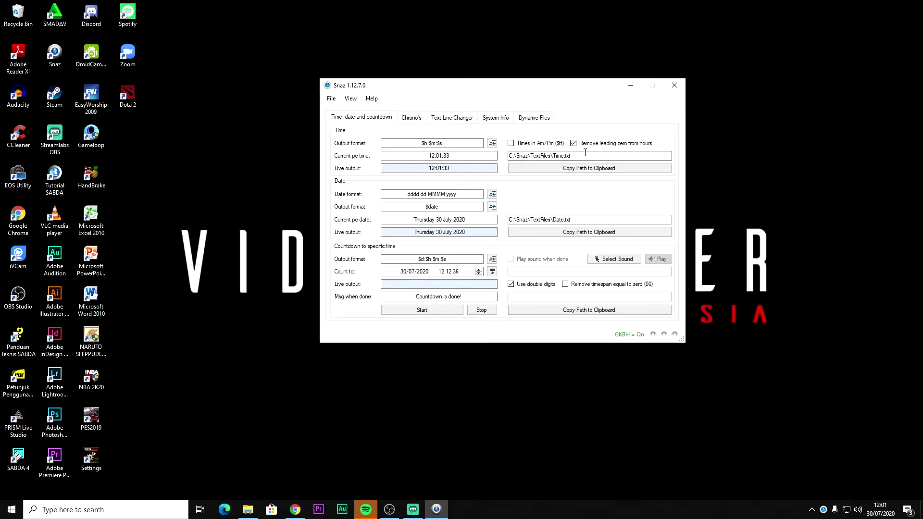
Look through Snaz's Chrono's, System Info and Dynamic Files pages and return to the time, date and countdown settings.
{"action": "left_click", "coordinate": [411, 118]}
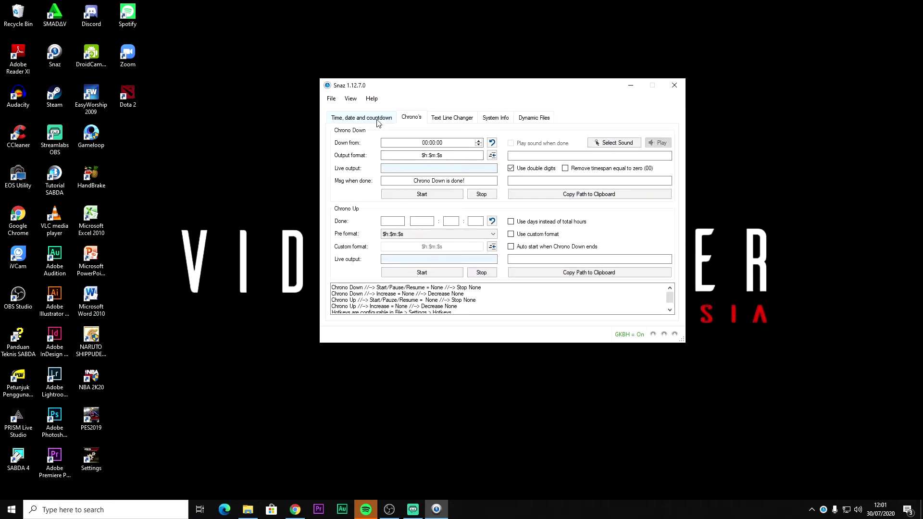
{"action": "left_click", "coordinate": [378, 120]}
{"action": "left_click", "coordinate": [419, 120]}
{"action": "left_click", "coordinate": [496, 119]}
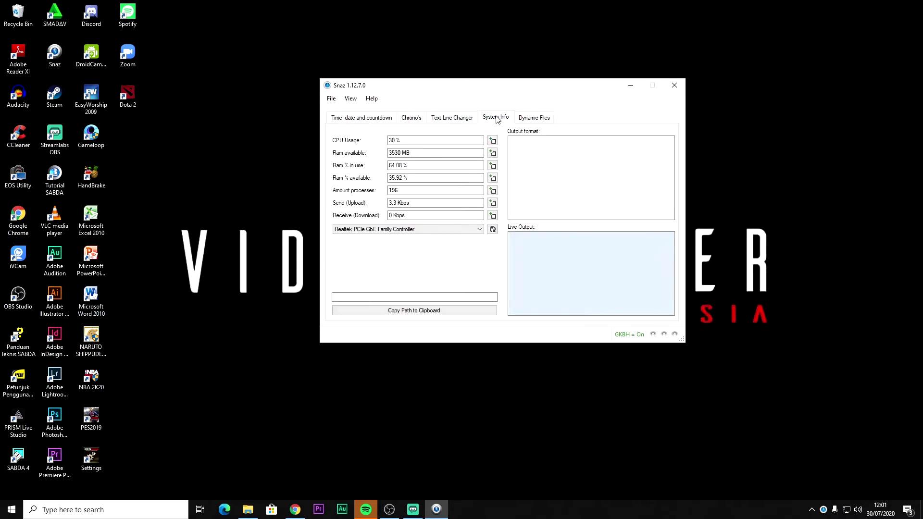
{"action": "left_click", "coordinate": [530, 120]}
{"action": "left_click", "coordinate": [388, 123]}
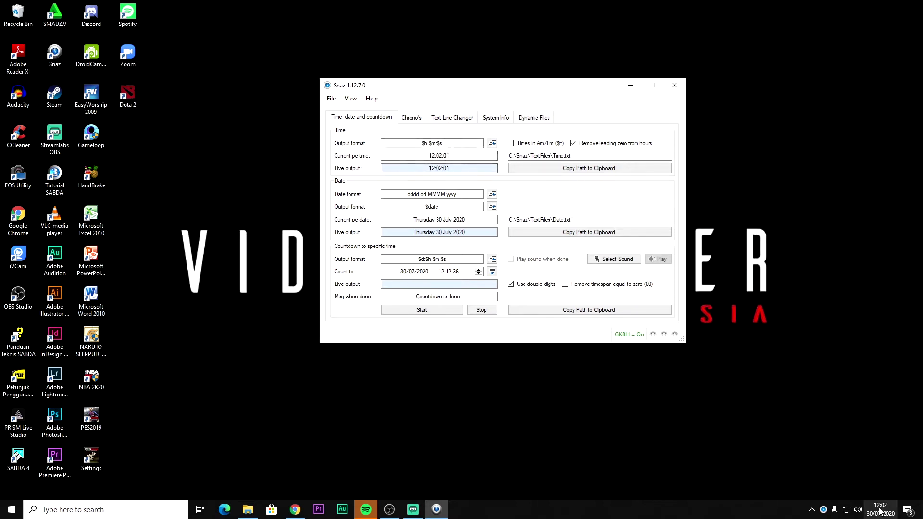
Examine the live time output and the date format field in Snaz.
{"action": "left_click", "coordinate": [466, 167]}
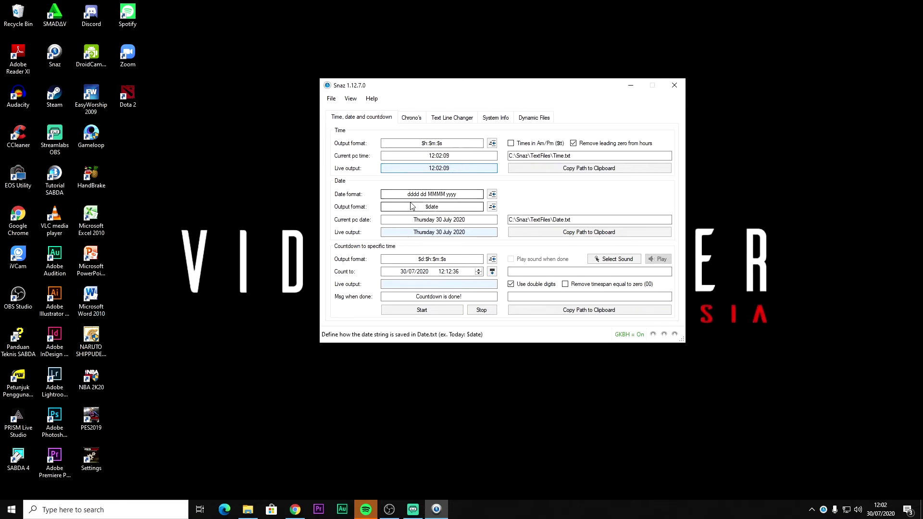
{"action": "left_click", "coordinate": [442, 194]}
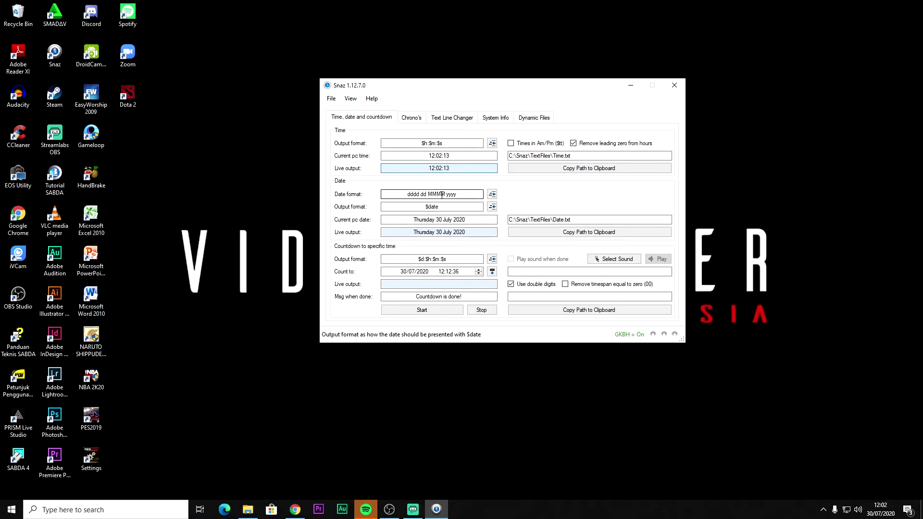
{"action": "left_click", "coordinate": [462, 194]}
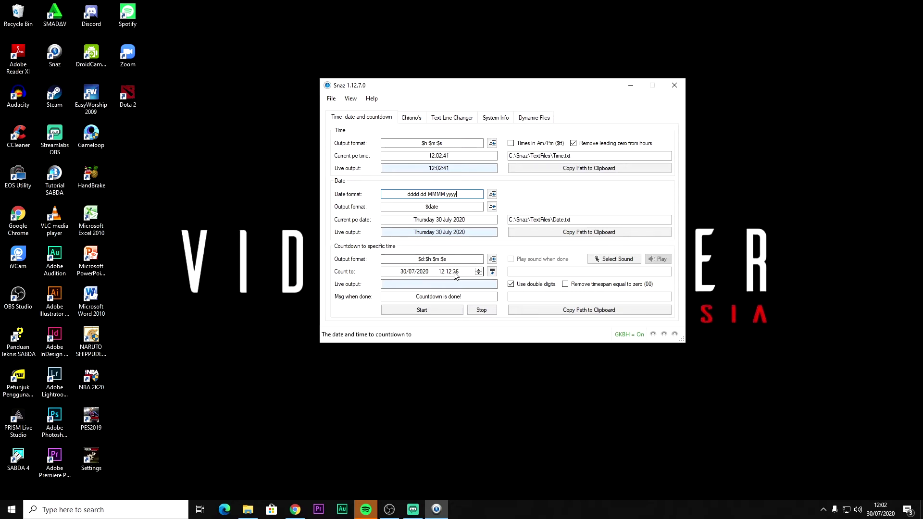
Set the countdown target to 30/07/2020 12:15:00 and start the countdown.
{"action": "mouse_move", "coordinate": [878, 511]}
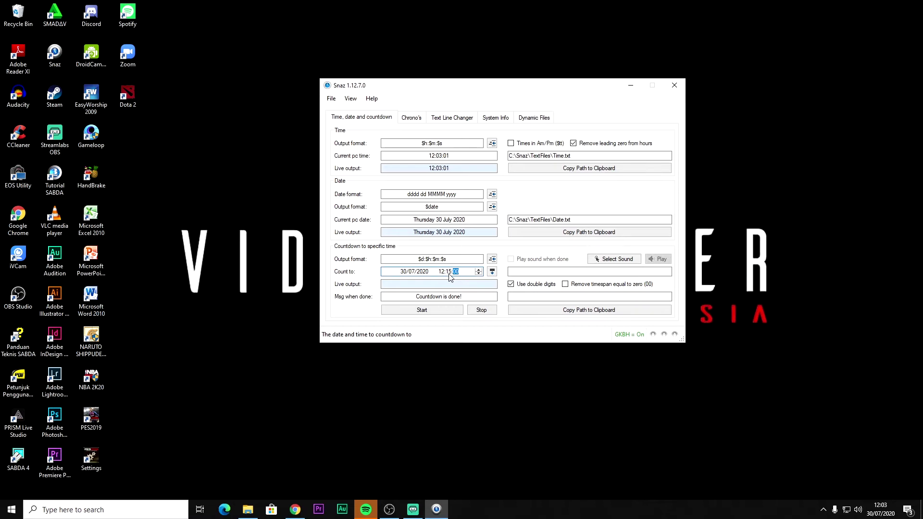
{"action": "left_click", "coordinate": [452, 314]}
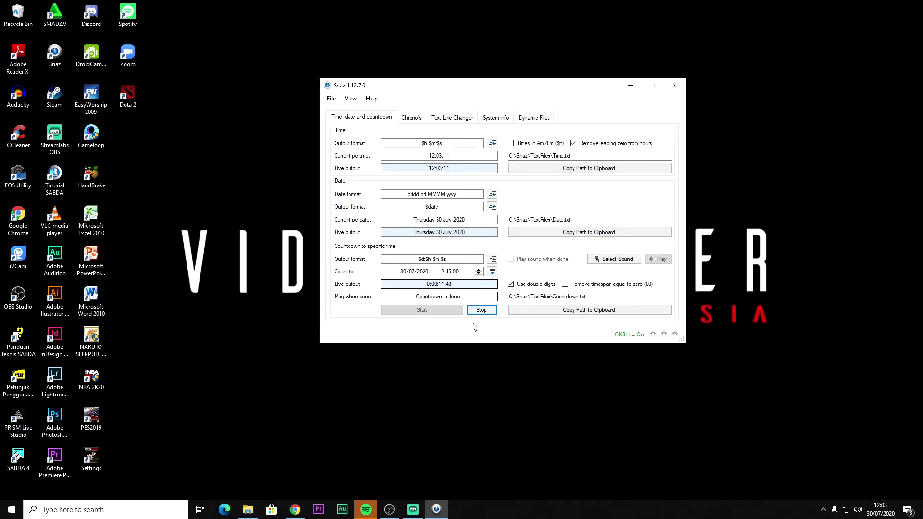
{"action": "right_click", "coordinate": [257, 108]}
{"action": "left_click", "coordinate": [284, 151]}
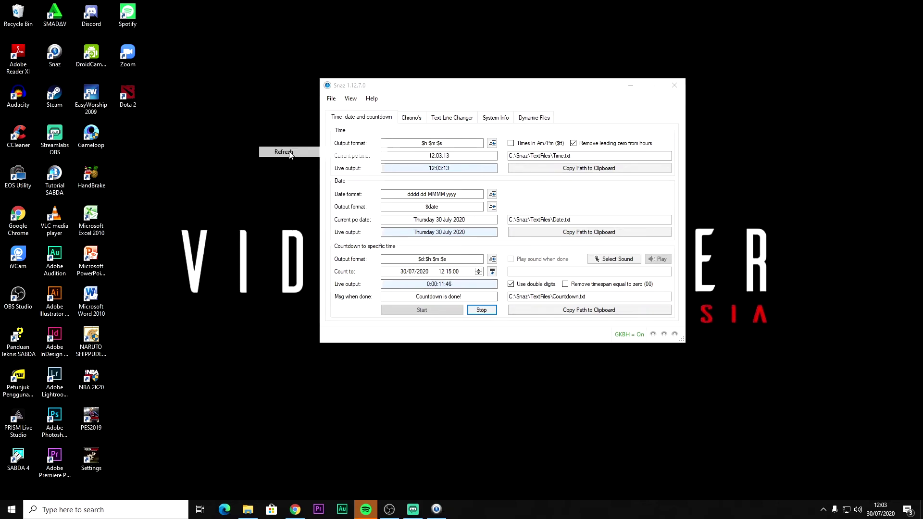
{"action": "right_click", "coordinate": [234, 118]}
{"action": "left_click", "coordinate": [272, 159]}
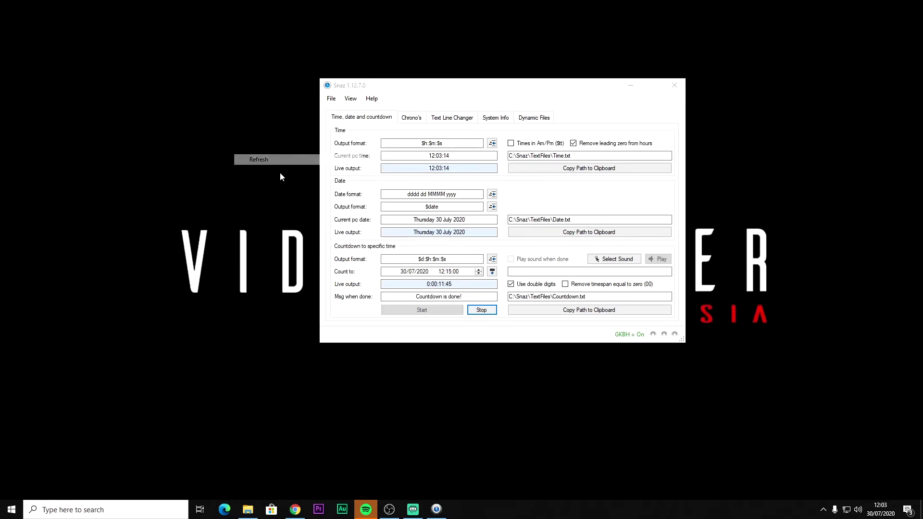
Switch to OBS Studio and add a new Text (GDI+) source named Jam to the Opening scene.
{"action": "left_click", "coordinate": [388, 508]}
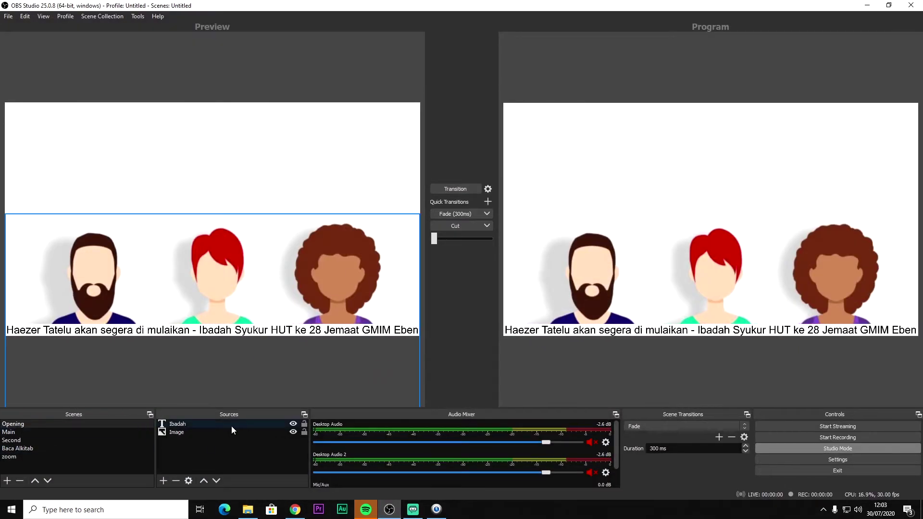
{"action": "left_click", "coordinate": [162, 479]}
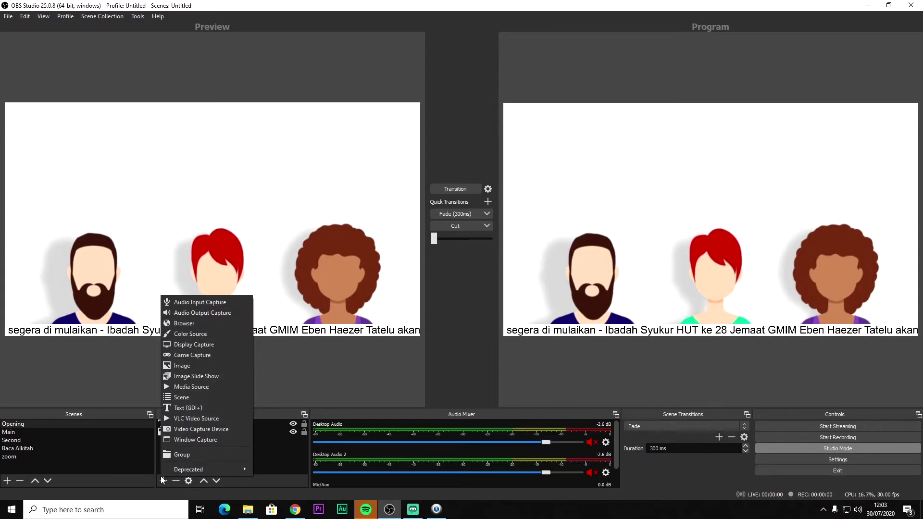
{"action": "left_click", "coordinate": [221, 408]}
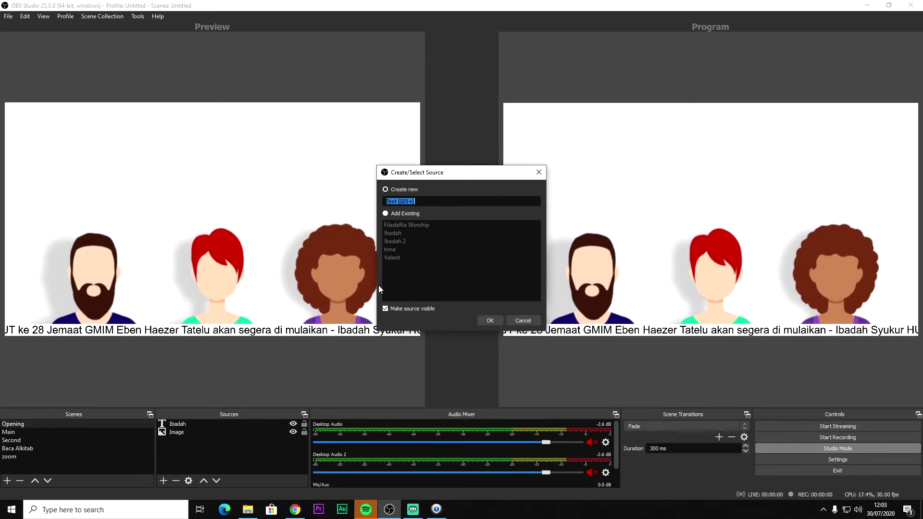
{"action": "type", "text": "J"}
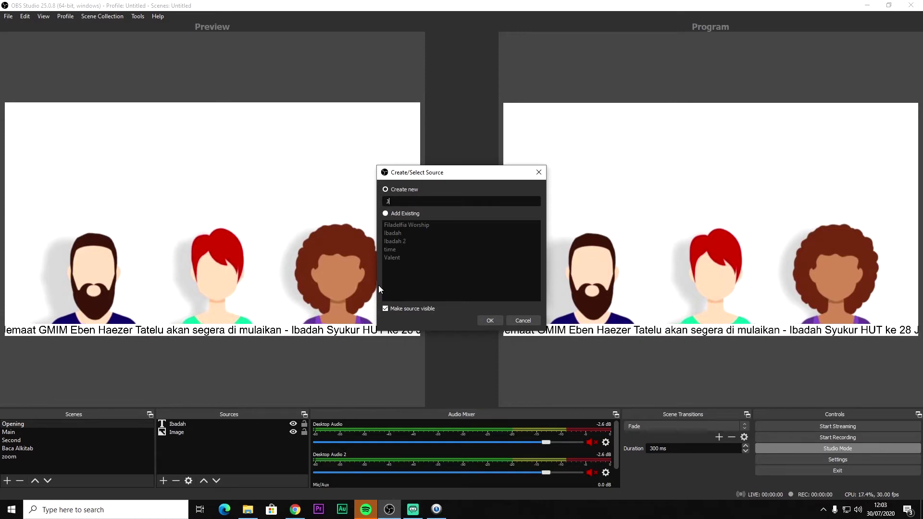
{"action": "type", "text": "am"}
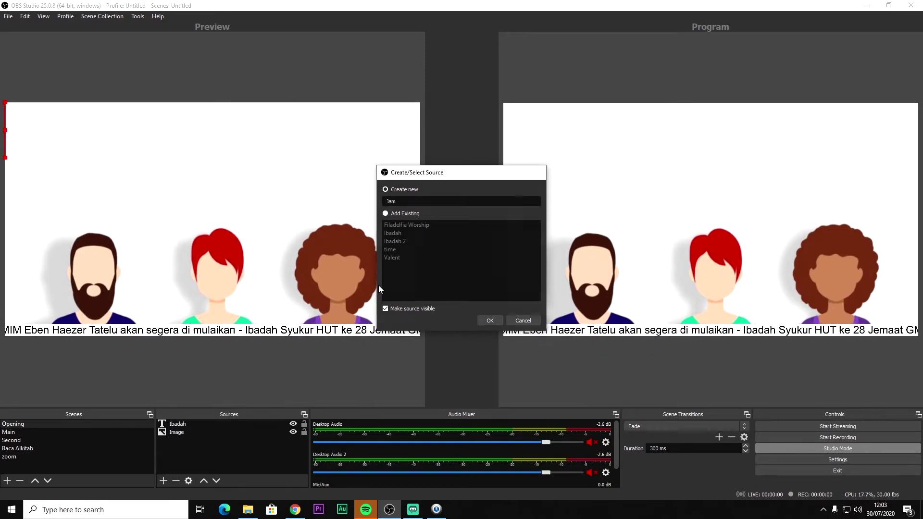
{"action": "key", "text": "Return"}
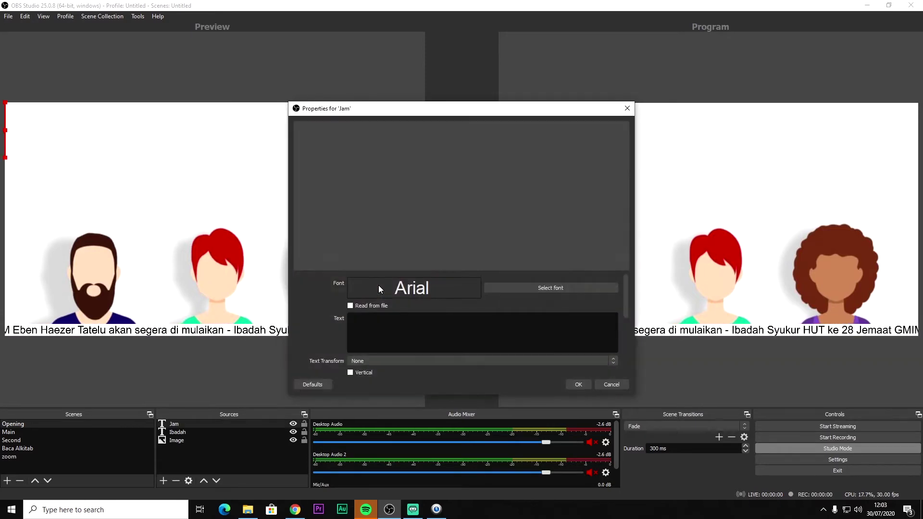
Make the Jam source read its text from the file C:/Snaz/TextFiles/Time.txt.
{"action": "left_click", "coordinate": [350, 306]}
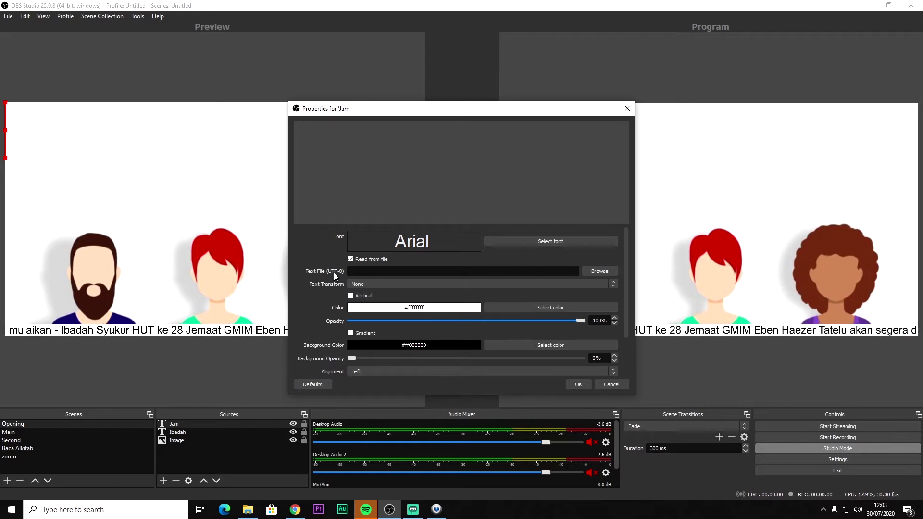
{"action": "left_click", "coordinate": [607, 272]}
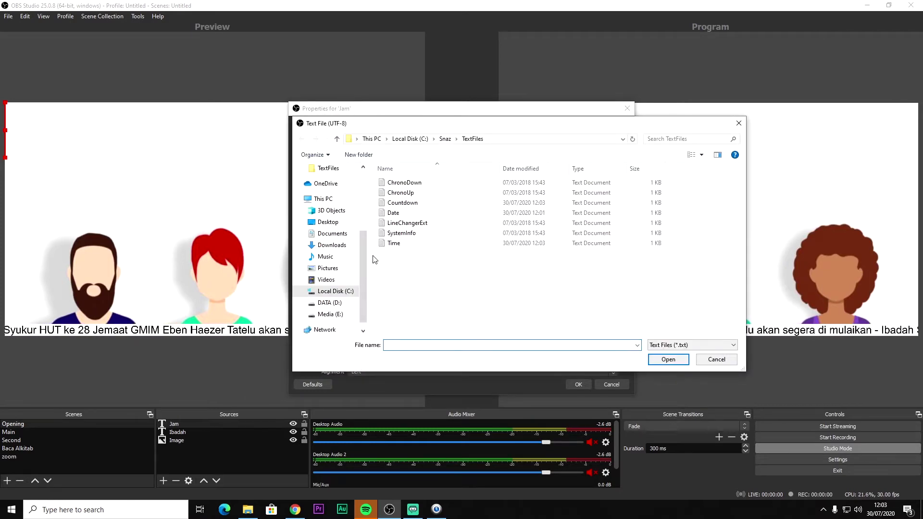
{"action": "left_click", "coordinate": [331, 200]}
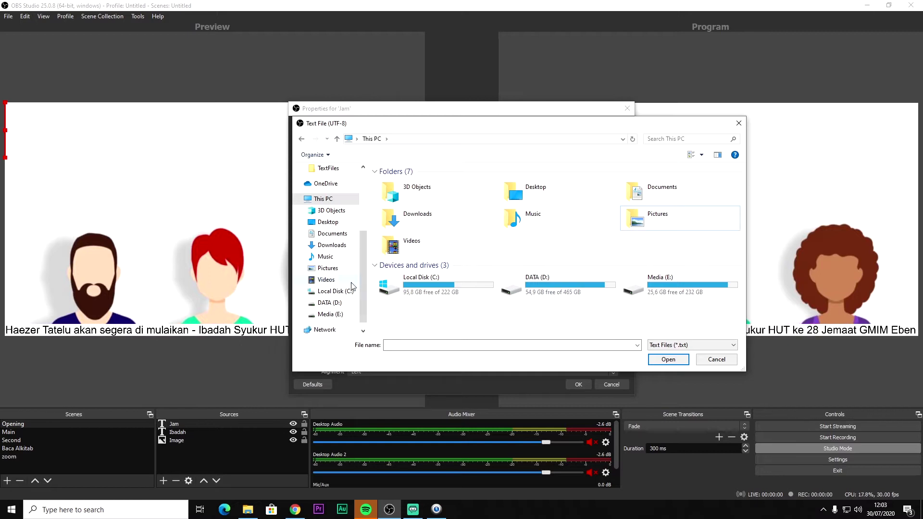
{"action": "double_click", "coordinate": [415, 288]}
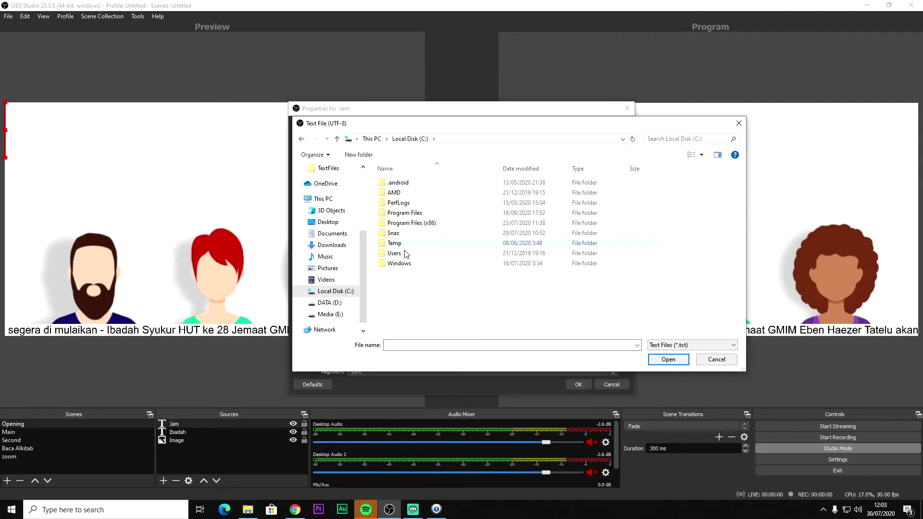
{"action": "double_click", "coordinate": [411, 234]}
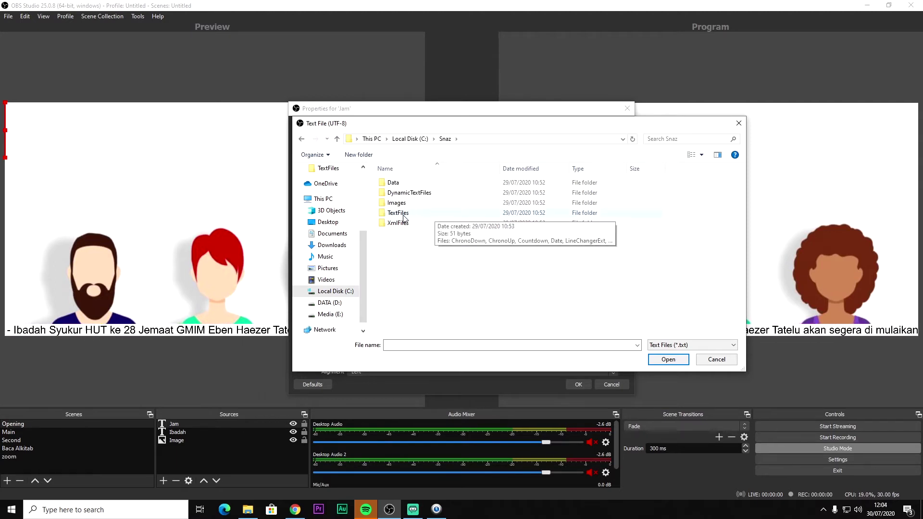
{"action": "left_click", "coordinate": [403, 216]}
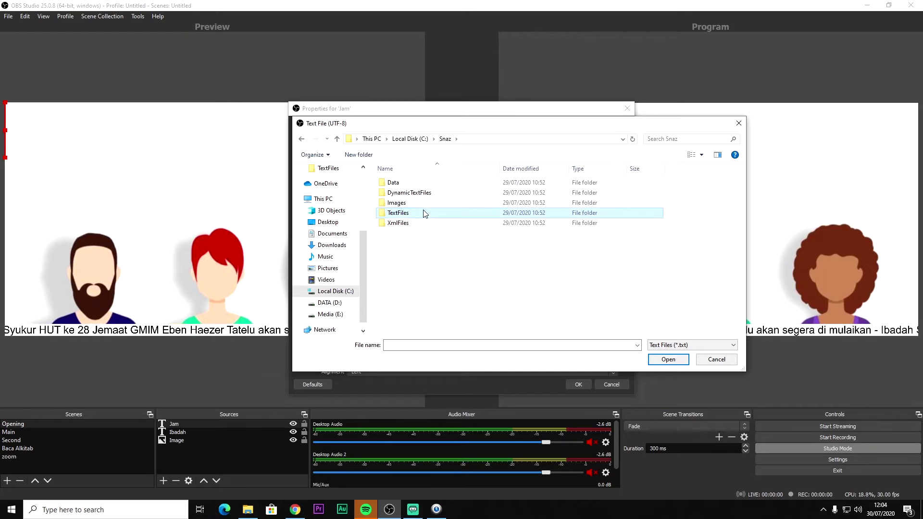
{"action": "double_click", "coordinate": [417, 217]}
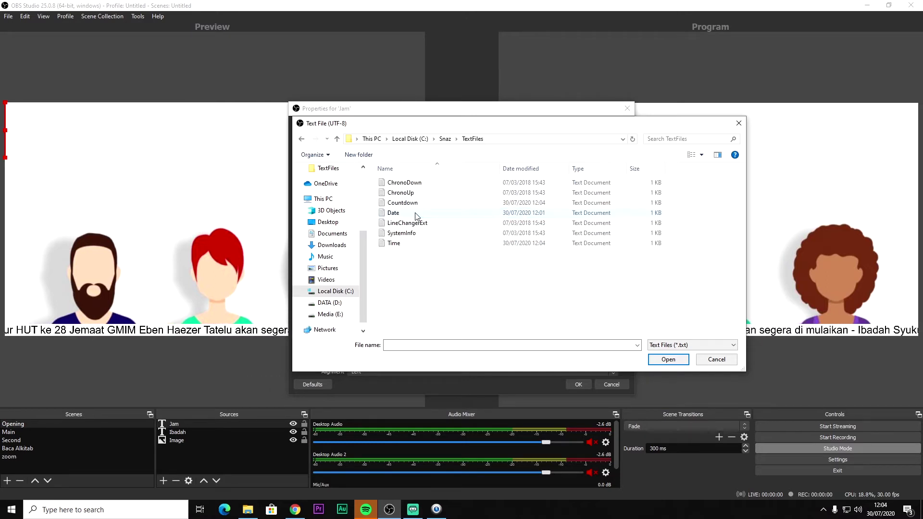
{"action": "double_click", "coordinate": [388, 245]}
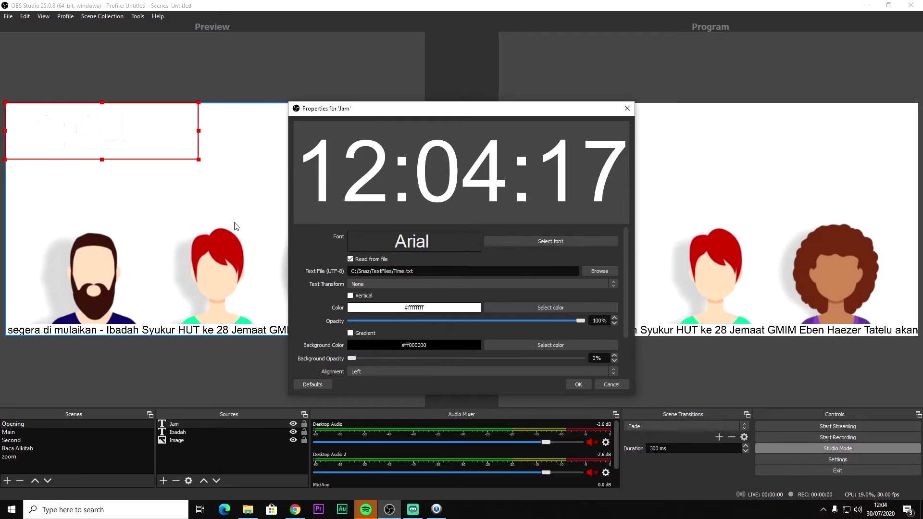
Set the Jam source's text color to black (#000000).
{"action": "left_click", "coordinate": [532, 307]}
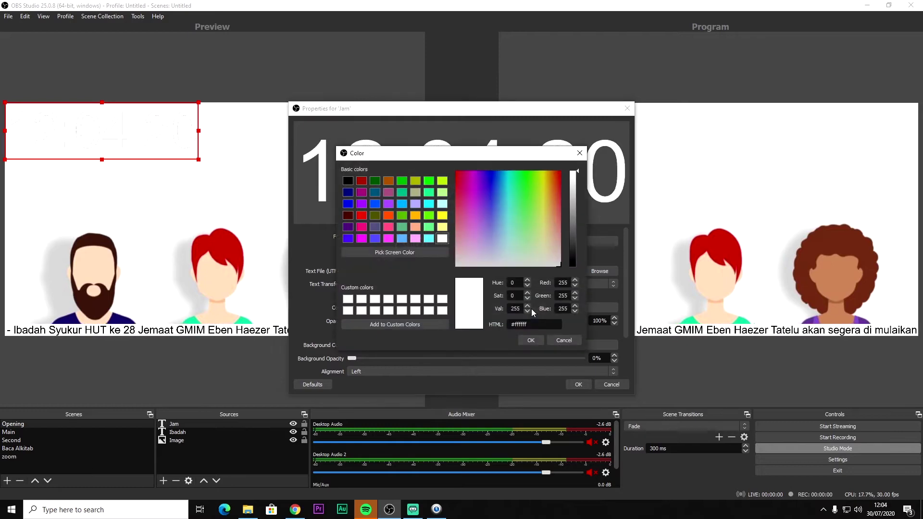
{"action": "left_click", "coordinate": [361, 182]}
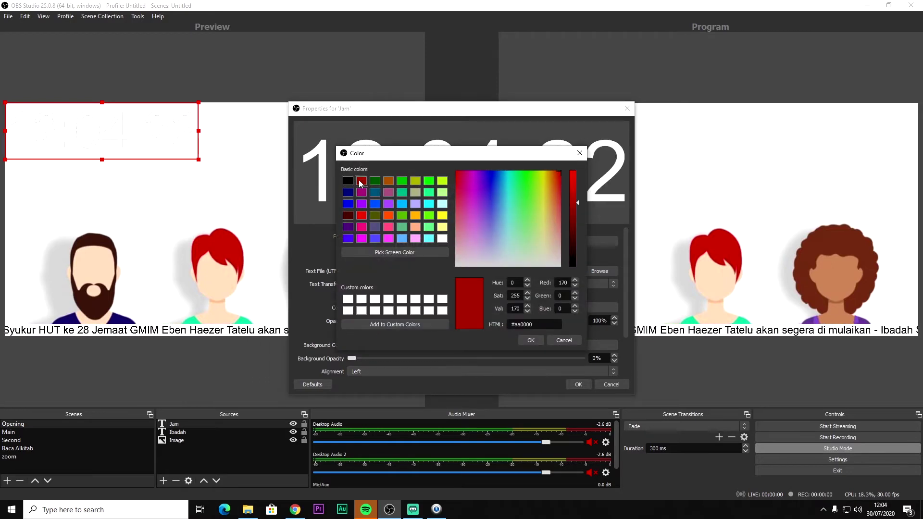
{"action": "left_click", "coordinate": [349, 190]}
{"action": "left_click", "coordinate": [361, 181]}
{"action": "left_click", "coordinate": [348, 182]}
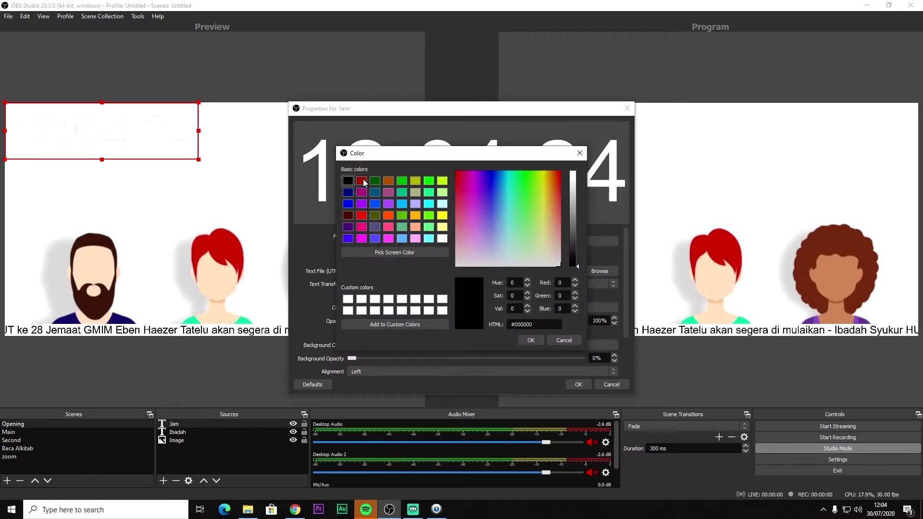
{"action": "left_click", "coordinate": [361, 181]}
{"action": "left_click", "coordinate": [348, 181]}
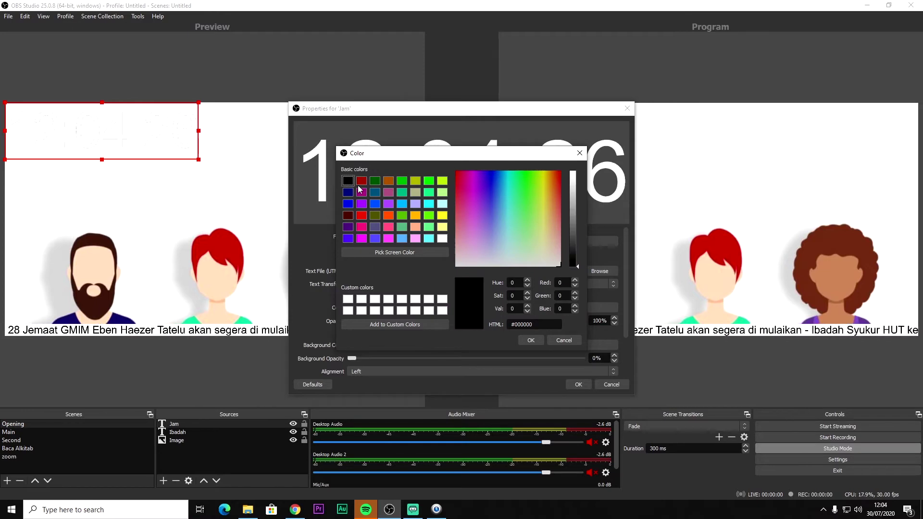
{"action": "left_click", "coordinate": [534, 342]}
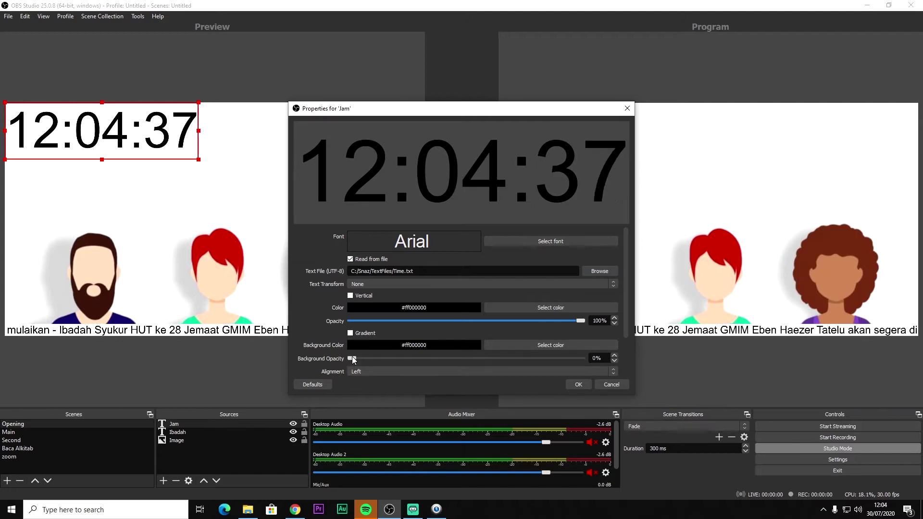
Give the Jam source a dark red (#aa0000) background at 100% opacity and accept its properties.
{"action": "mouse_move", "coordinate": [354, 364]}
{"action": "left_mouse_down"}
{"action": "mouse_move", "coordinate": [581, 361]}
{"action": "mouse_move", "coordinate": [350, 358]}
{"action": "mouse_move", "coordinate": [423, 359]}
{"action": "mouse_move", "coordinate": [366, 359]}
{"action": "left_mouse_up"}
{"action": "left_click", "coordinate": [550, 345]}
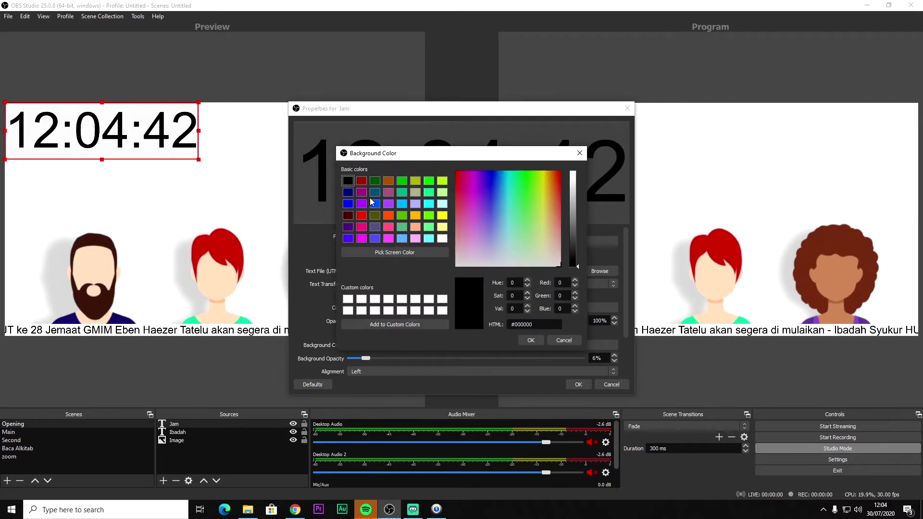
{"action": "left_click", "coordinate": [362, 181]}
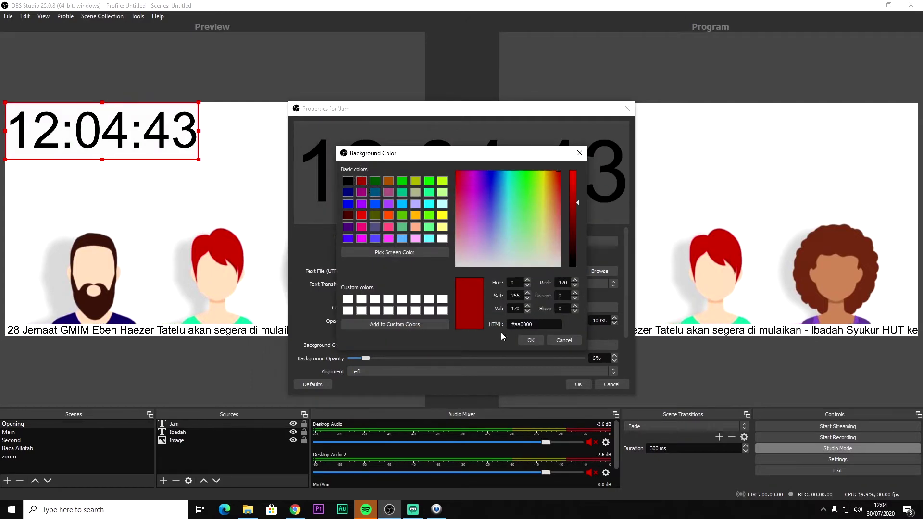
{"action": "left_click", "coordinate": [531, 340]}
{"action": "left_click_drag", "start_coordinate": [365, 358], "coordinate": [580, 361]}
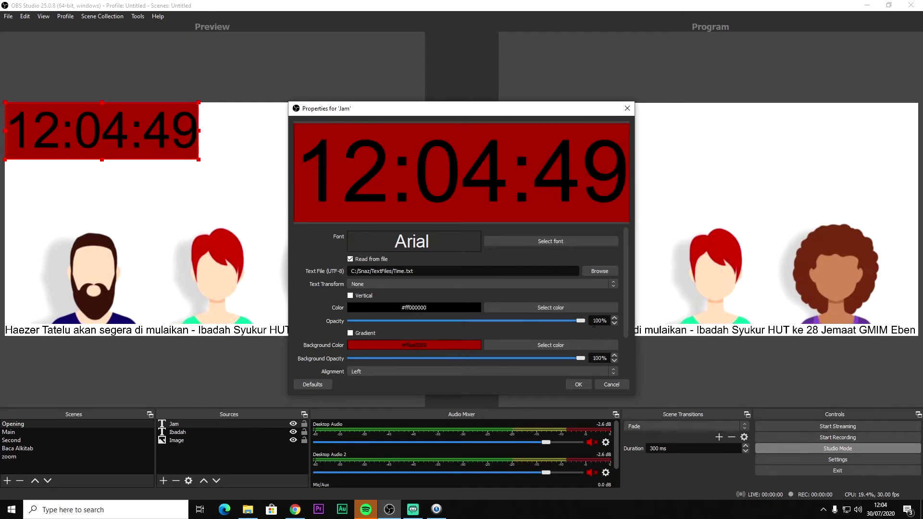
{"action": "left_click_drag", "start_coordinate": [580, 359], "coordinate": [602, 360]}
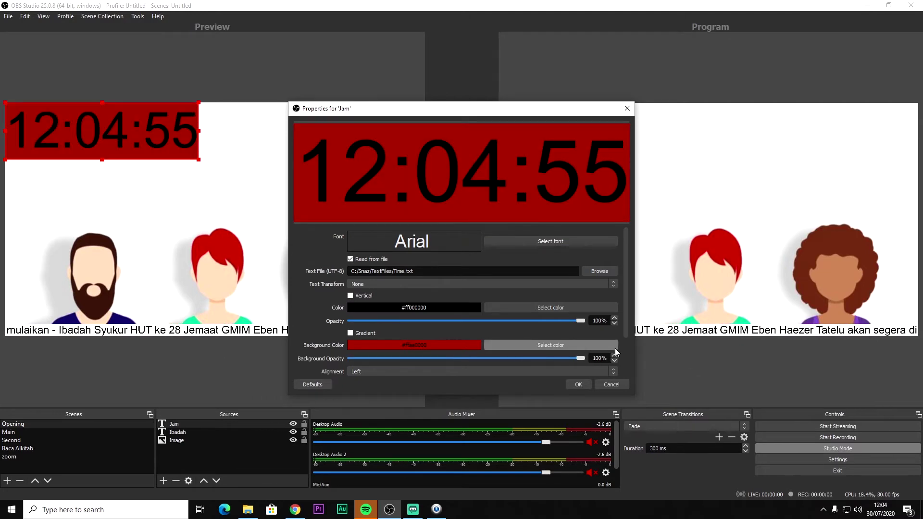
{"action": "mouse_move", "coordinate": [626, 330]}
{"action": "left_mouse_down"}
{"action": "mouse_move", "coordinate": [625, 367]}
{"action": "mouse_move", "coordinate": [625, 330]}
{"action": "left_mouse_up"}
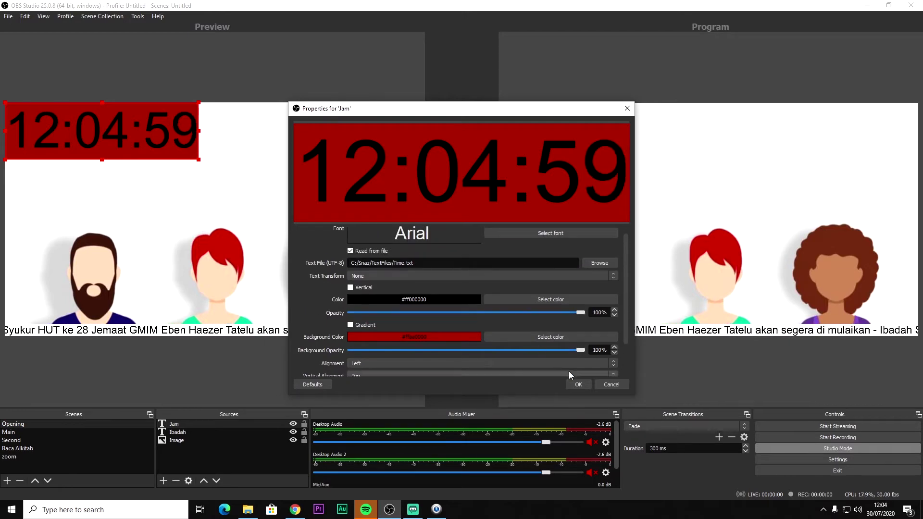
{"action": "left_click", "coordinate": [578, 385]}
Place the Jam clock in the upper-right corner of the preview scene and shrink it to about half size.
{"action": "left_click_drag", "start_coordinate": [130, 143], "coordinate": [152, 147]}
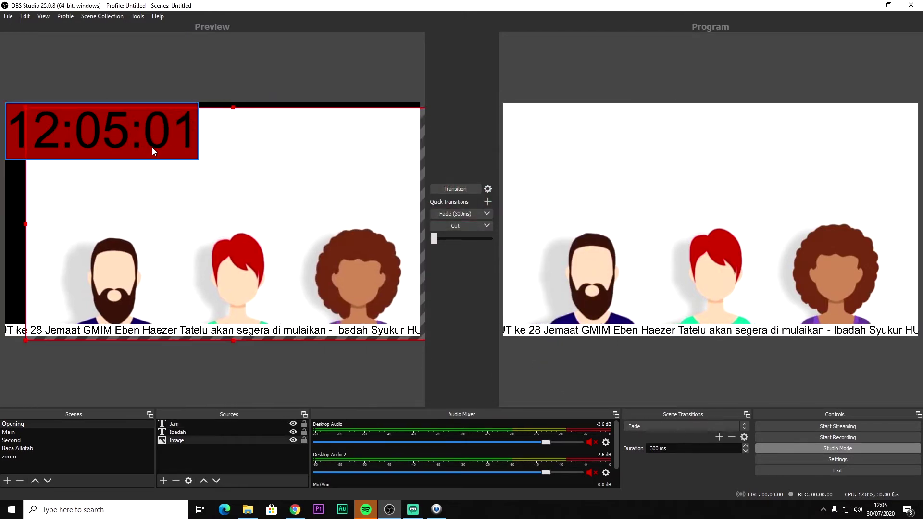
{"action": "left_click_drag", "start_coordinate": [255, 200], "coordinate": [235, 191]}
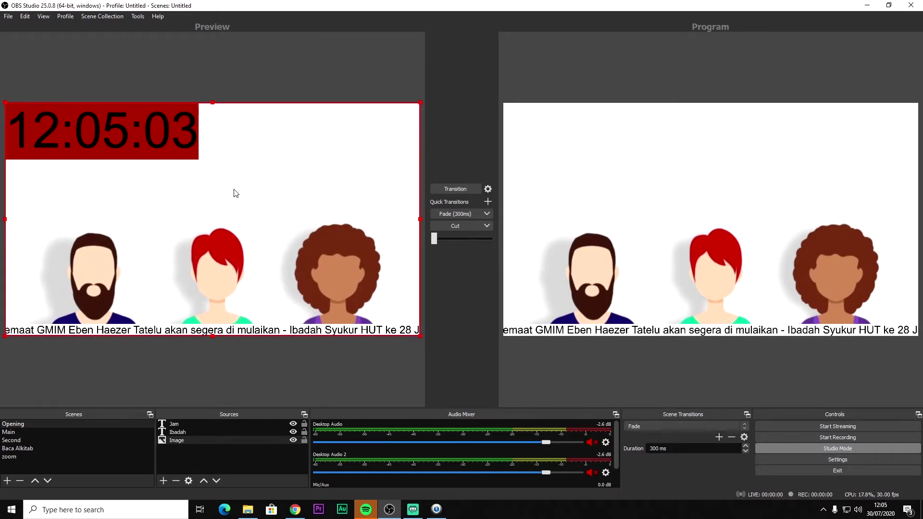
{"action": "left_click", "coordinate": [168, 140]}
{"action": "left_click_drag", "start_coordinate": [169, 141], "coordinate": [392, 141]}
{"action": "left_click_drag", "start_coordinate": [323, 160], "coordinate": [379, 134]}
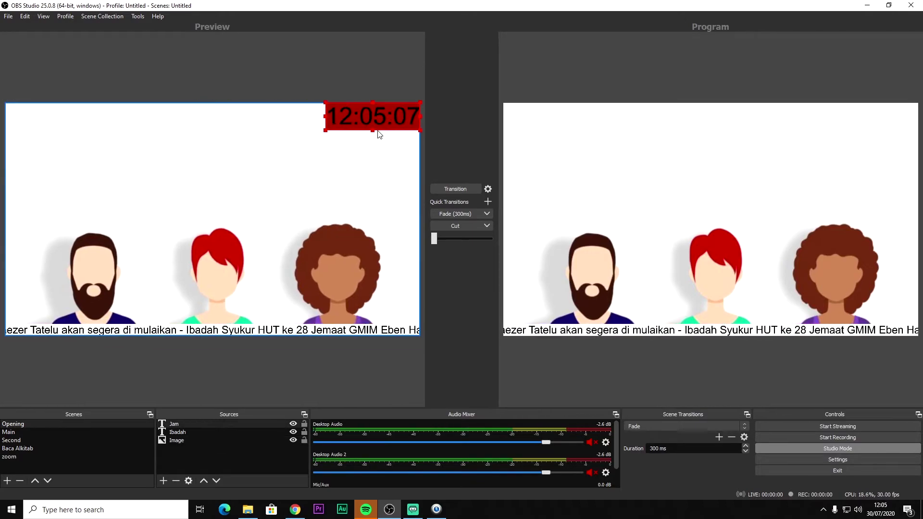
Add a new Text (GDI+) source named Tanggal to the Opening scene.
{"action": "left_click", "coordinate": [163, 480]}
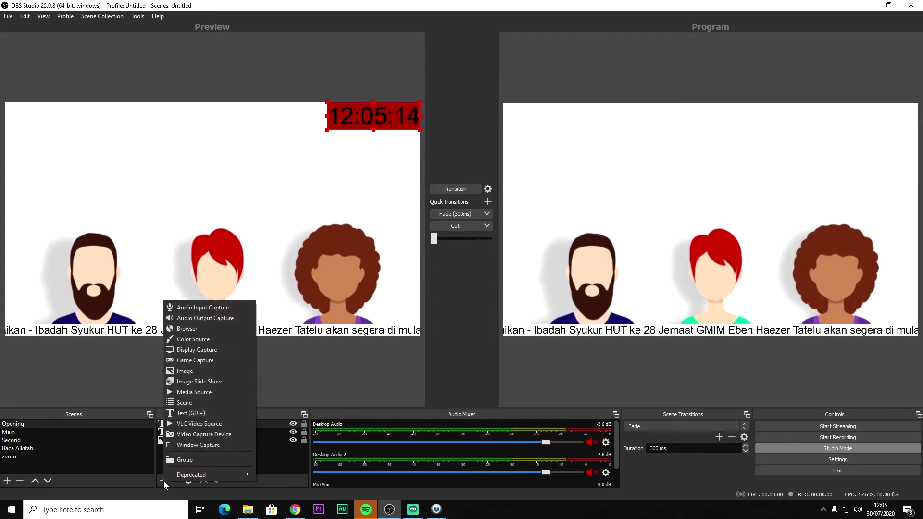
{"action": "left_click", "coordinate": [209, 414]}
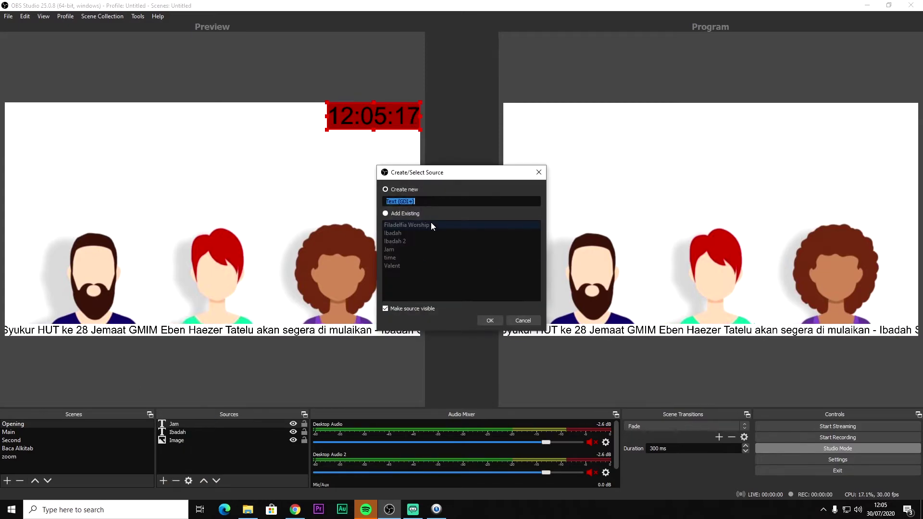
{"action": "type", "text": "Tanggal"}
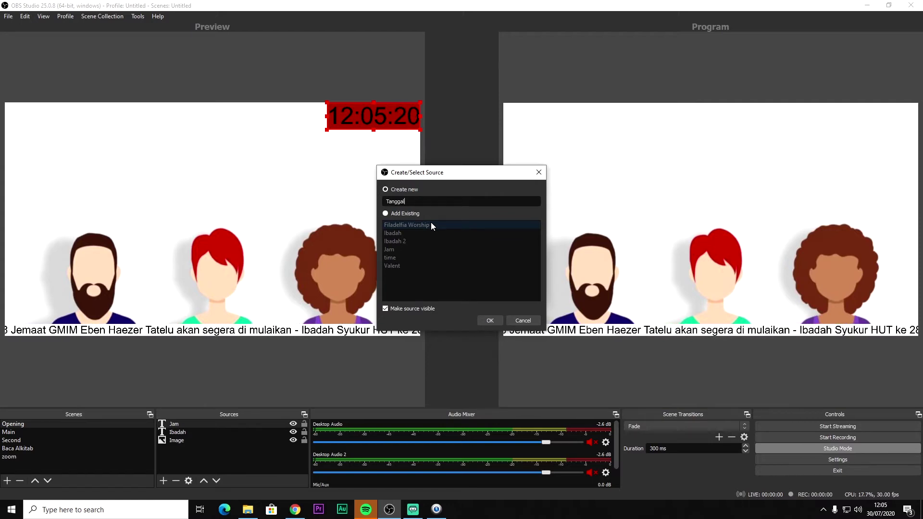
{"action": "key", "text": "Return"}
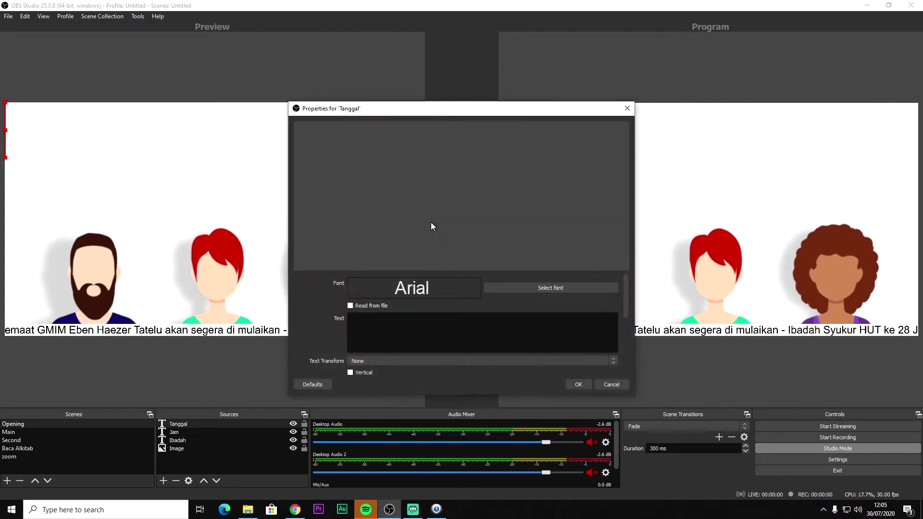
Make the Tanggal source read its text from the file C:/Snaz/TextFiles/Date.txt.
{"action": "left_click", "coordinate": [350, 306]}
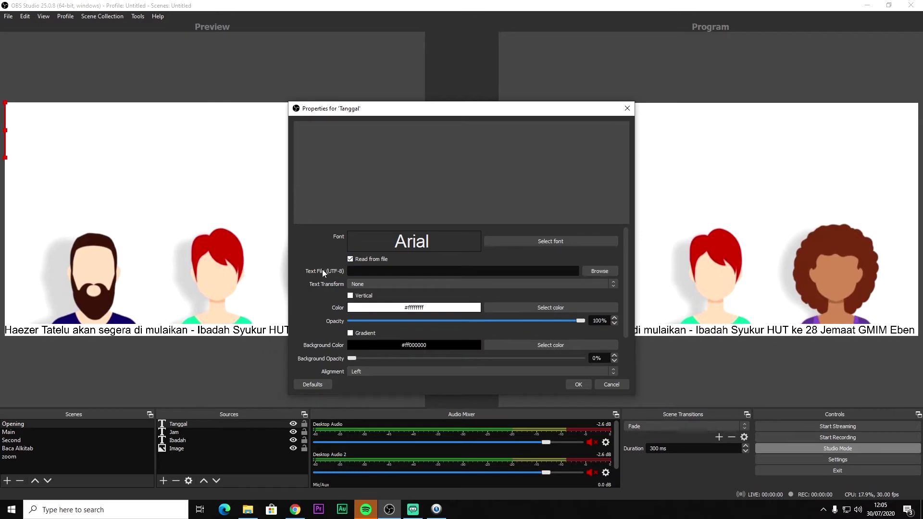
{"action": "left_click", "coordinate": [599, 271]}
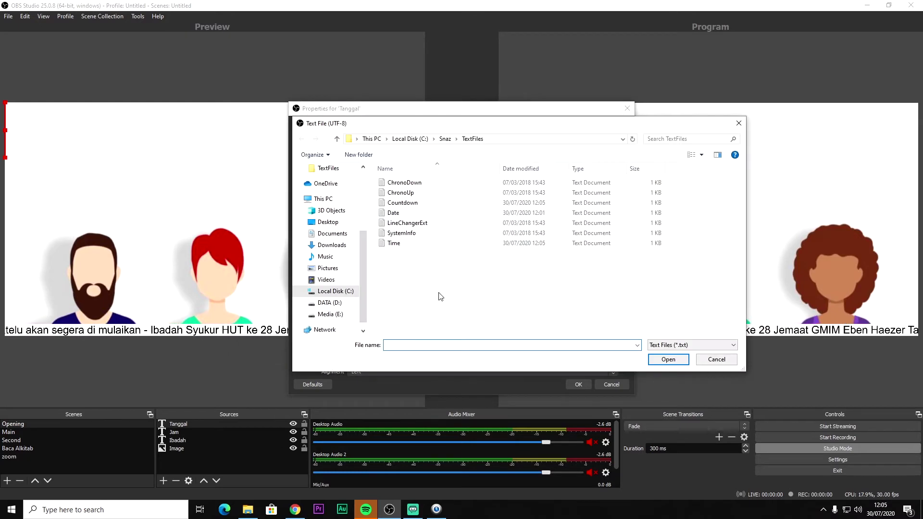
{"action": "left_click", "coordinate": [335, 292]}
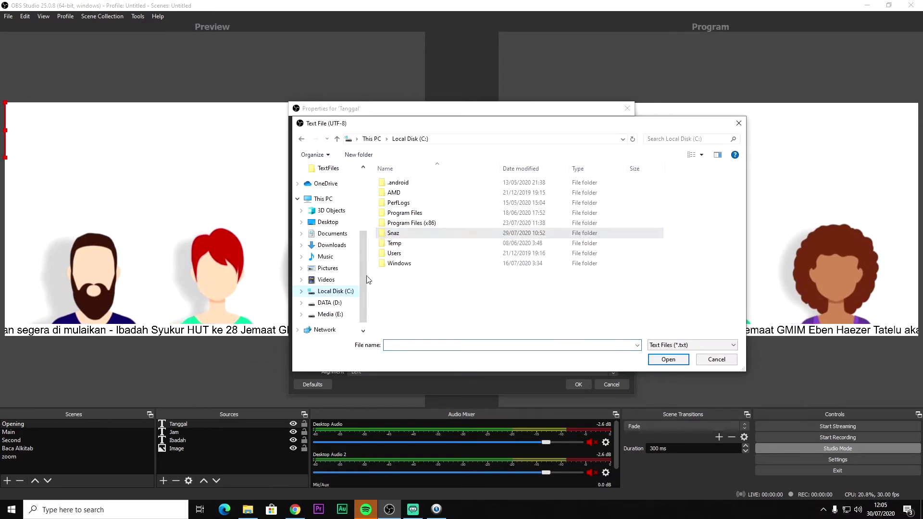
{"action": "double_click", "coordinate": [416, 237]}
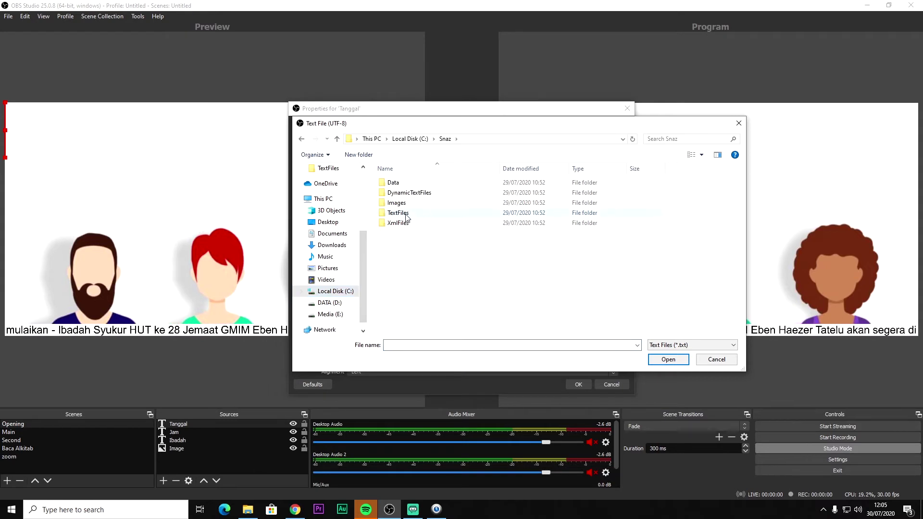
{"action": "double_click", "coordinate": [405, 214]}
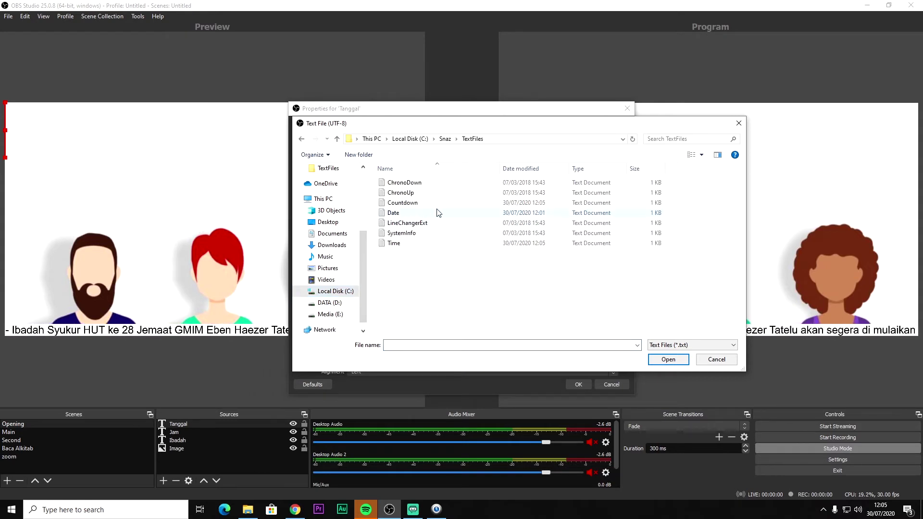
{"action": "left_click", "coordinate": [412, 215]}
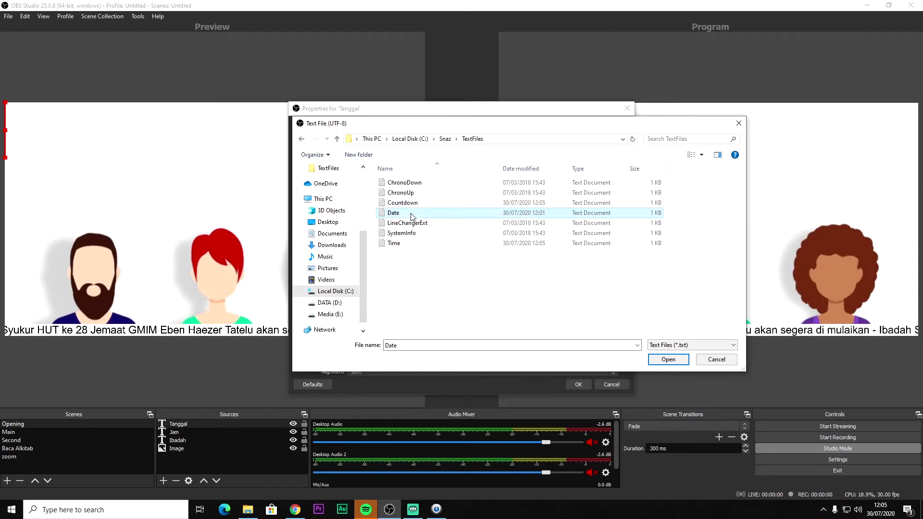
{"action": "left_click", "coordinate": [670, 359]}
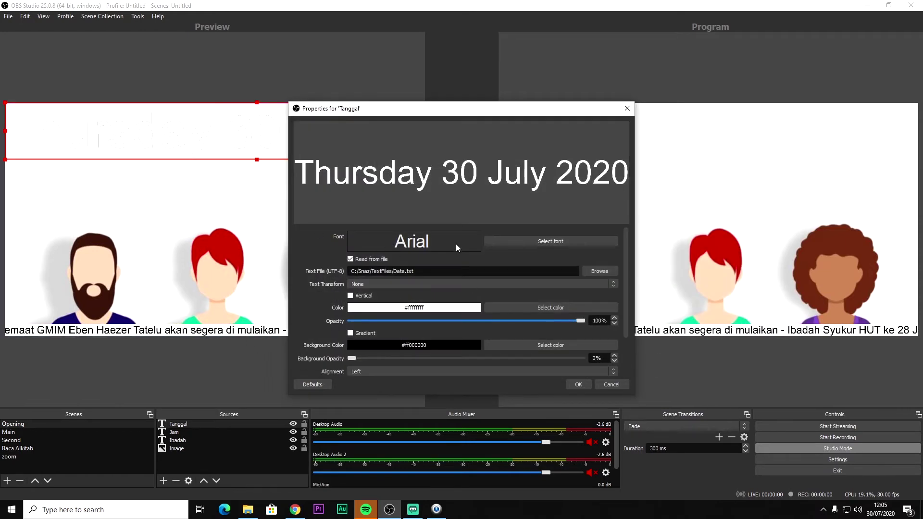
Set the Tanggal source's text color to black (#000000) and accept its properties.
{"action": "left_click", "coordinate": [593, 307]}
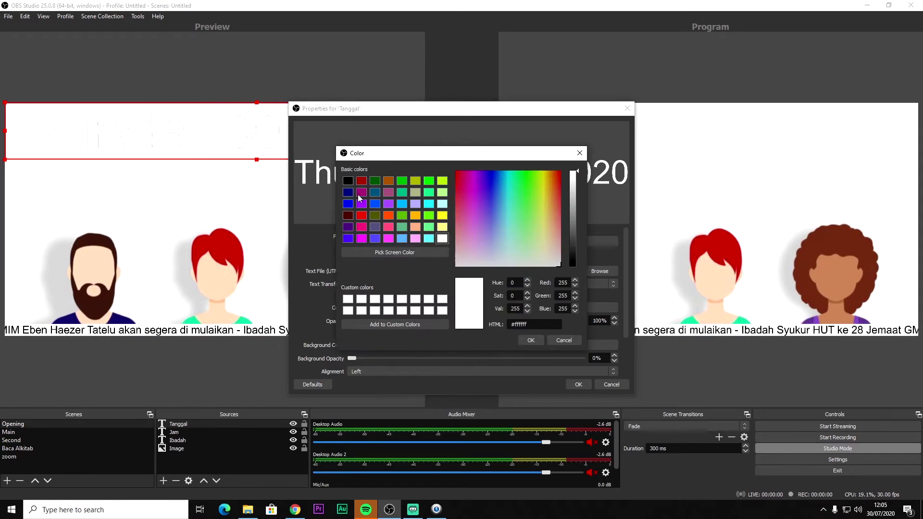
{"action": "left_click", "coordinate": [347, 181]}
{"action": "left_click", "coordinate": [528, 340]}
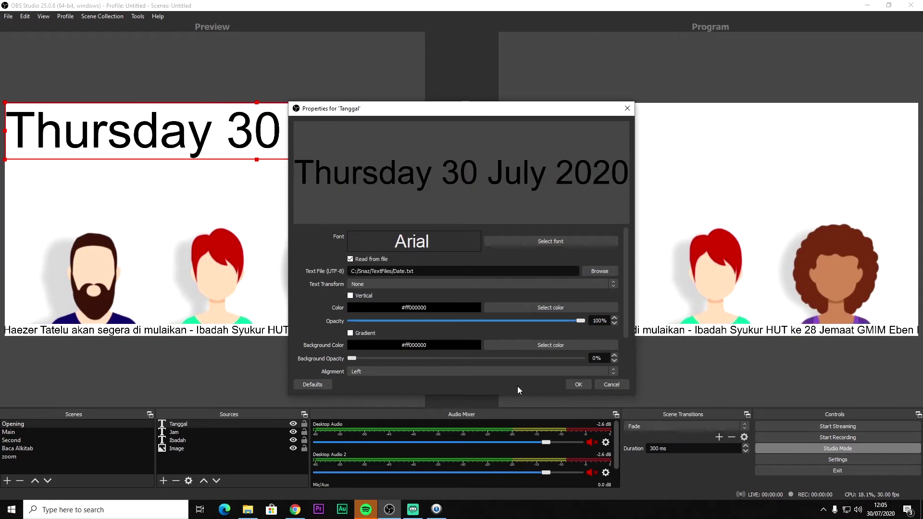
{"action": "left_click", "coordinate": [579, 384]}
Scale down the date text and place it near the middle of the preview, just above the figures' heads.
{"action": "left_click_drag", "start_coordinate": [136, 157], "coordinate": [243, 176]}
{"action": "left_click", "coordinate": [267, 136]}
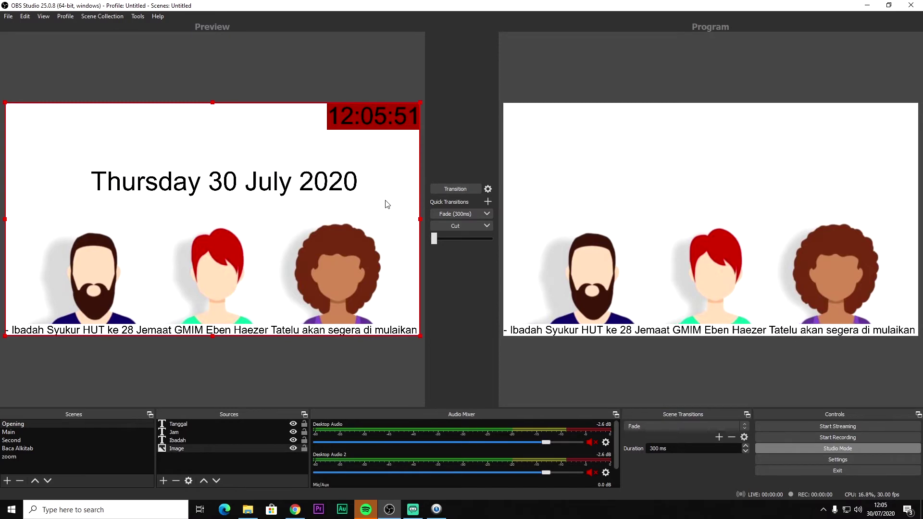
{"action": "left_click", "coordinate": [353, 185]}
{"action": "left_click", "coordinate": [410, 178]}
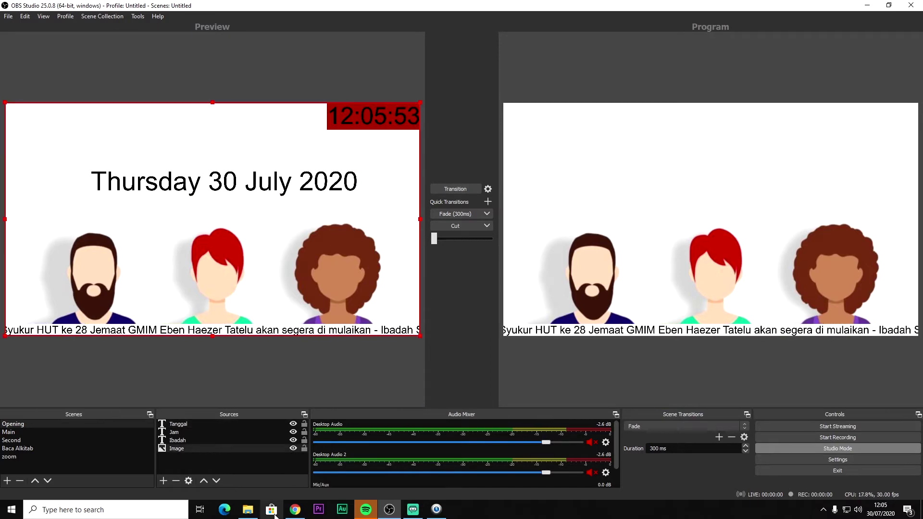
Add a new Text (GDI+) source named HItung mundur to the Opening scene.
{"action": "left_click", "coordinate": [163, 481]}
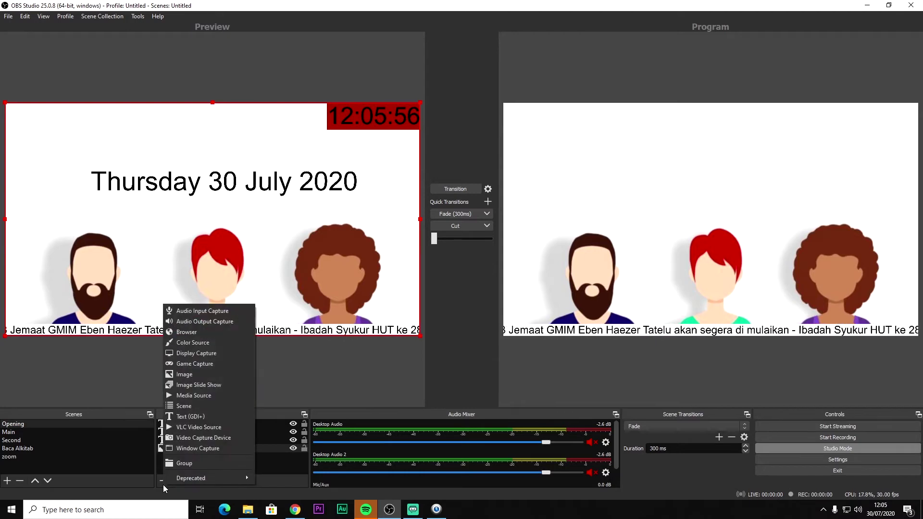
{"action": "left_click", "coordinate": [213, 416]}
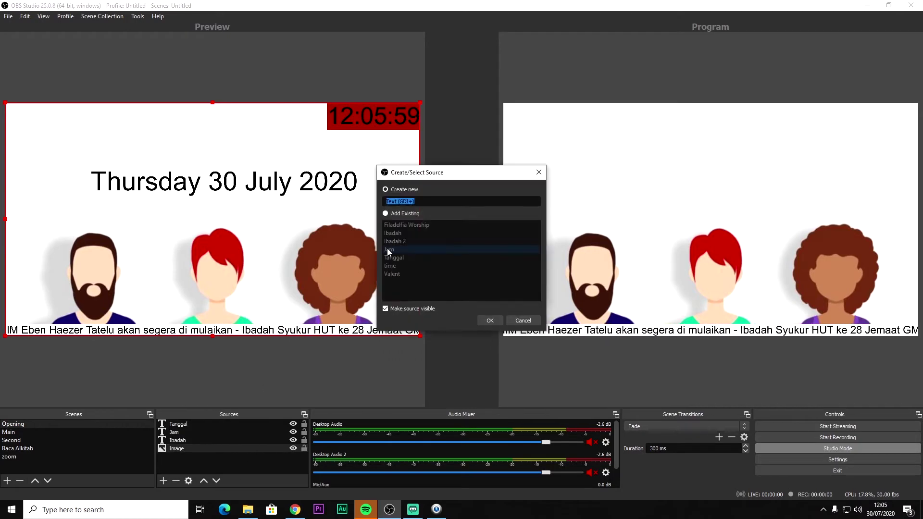
{"action": "type", "text": "HItung mundur"}
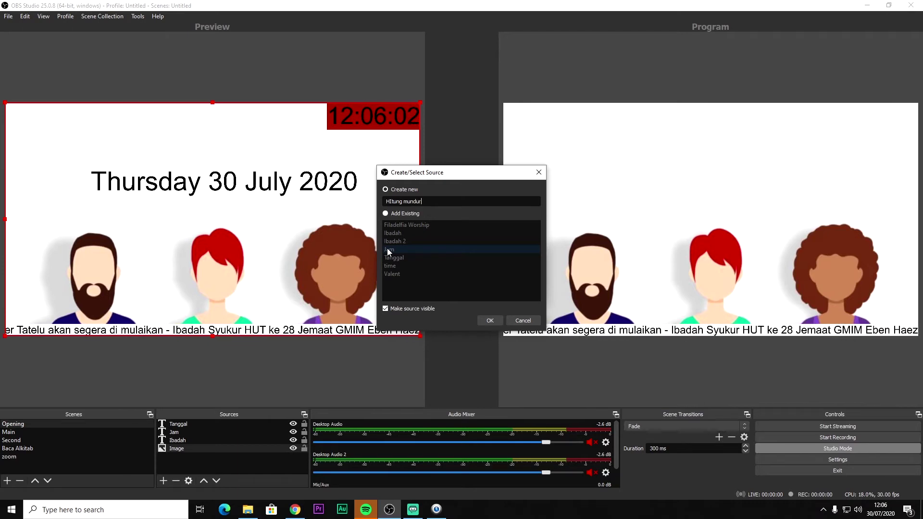
{"action": "key", "text": "Return"}
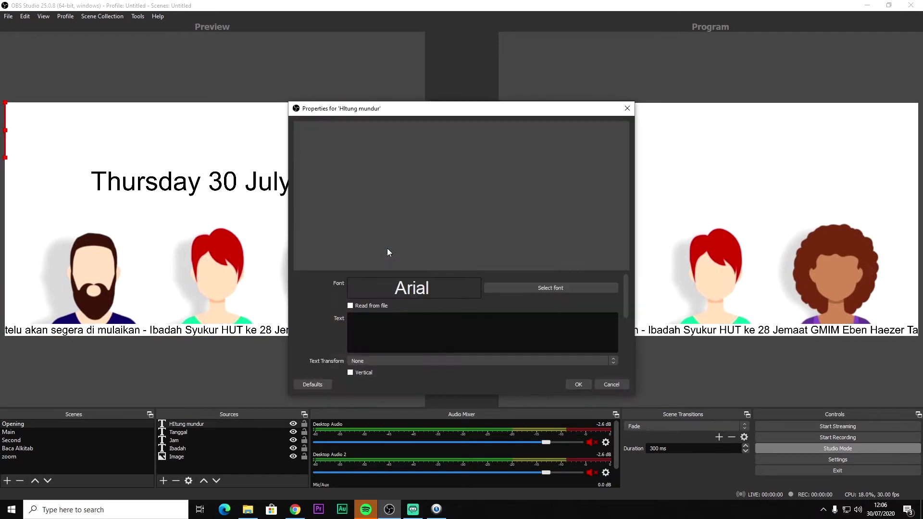
Make the HItung mundur source read its text from the file C:/Snaz/TextFiles/Countdown.txt.
{"action": "left_click", "coordinate": [351, 259]}
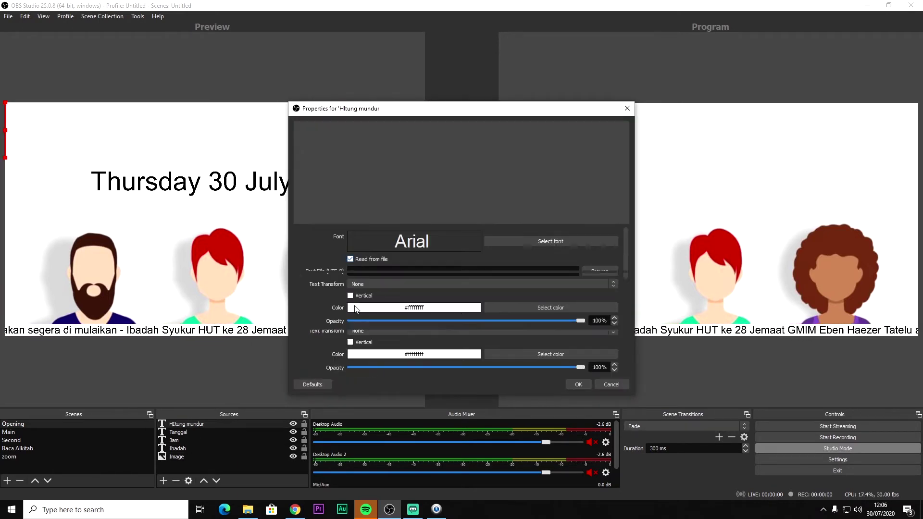
{"action": "left_click", "coordinate": [595, 270]}
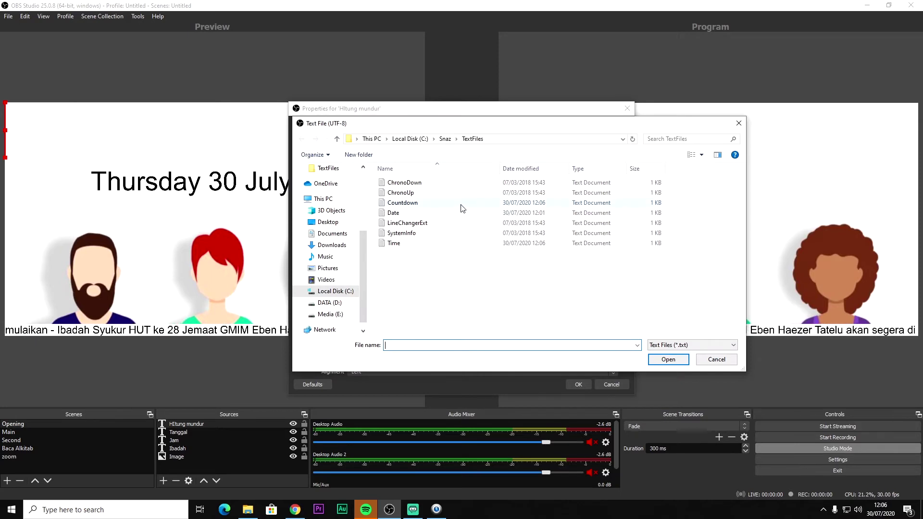
{"action": "double_click", "coordinate": [410, 206]}
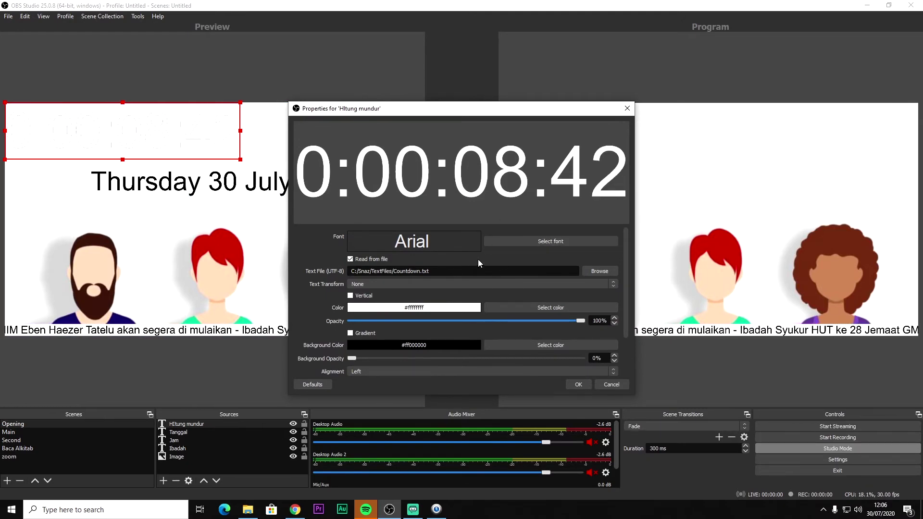
{"action": "left_click", "coordinate": [549, 243]}
{"action": "left_click", "coordinate": [370, 236]}
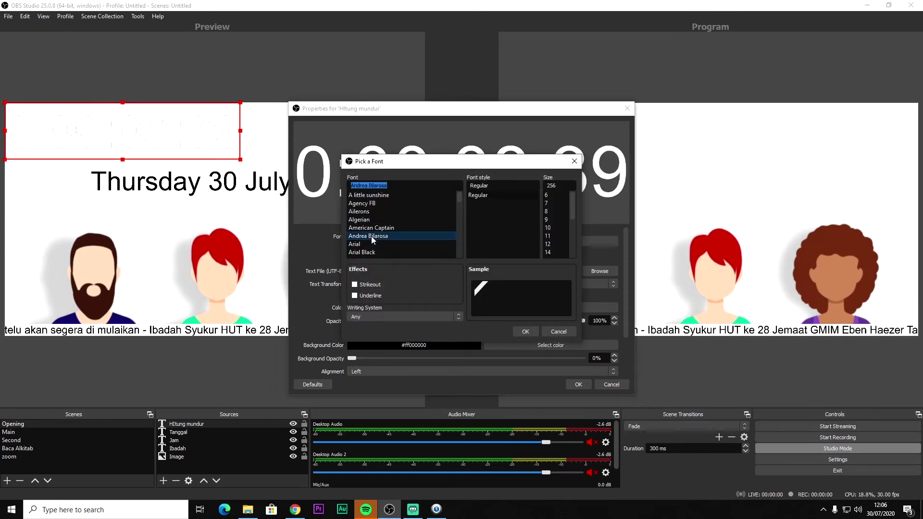
{"action": "left_click", "coordinate": [370, 244]}
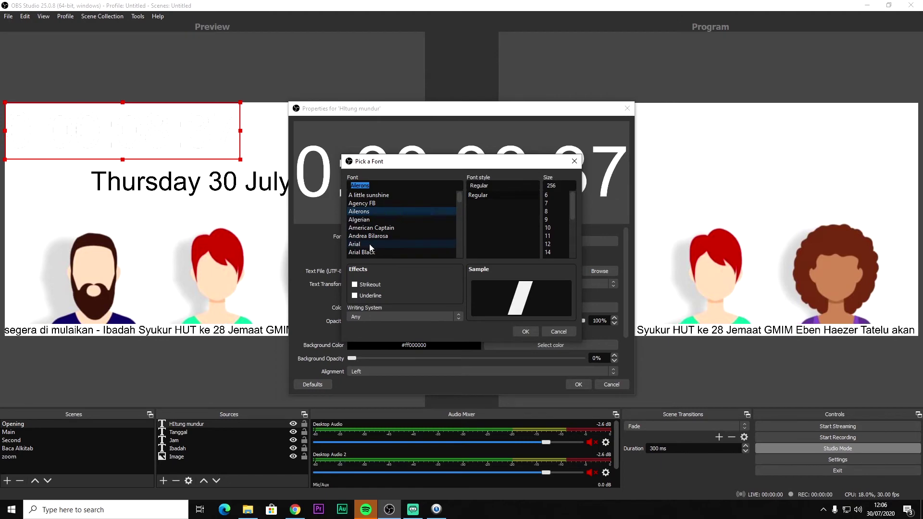
{"action": "left_click", "coordinate": [558, 331]}
{"action": "left_click", "coordinate": [557, 241]}
{"action": "scroll", "coordinate": [401, 231], "scroll_direction": "down", "scroll_amount": 5}
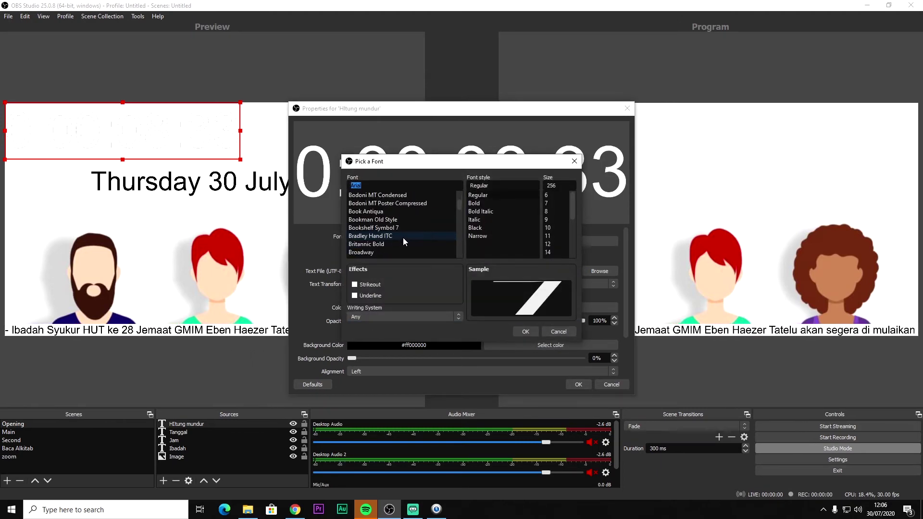
{"action": "left_click", "coordinate": [574, 334]}
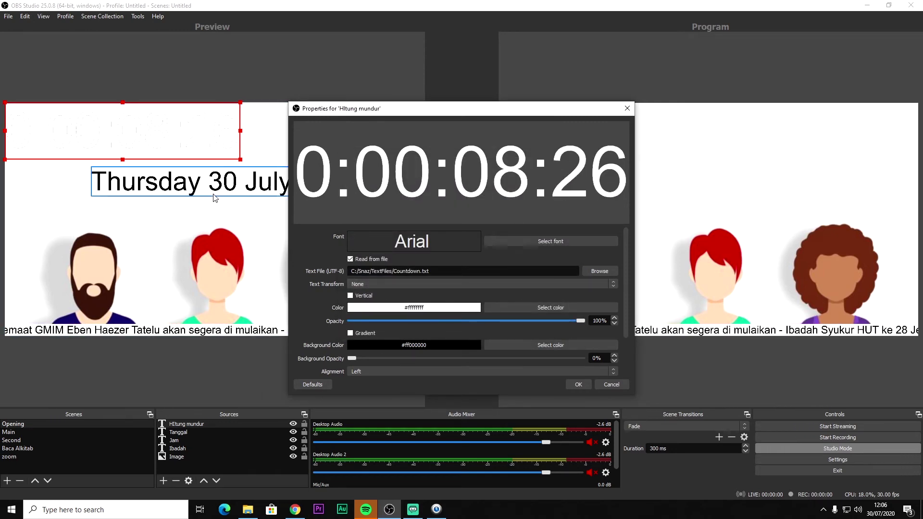
Raise the HItung mundur source's background opacity to 100%.
{"action": "left_click_drag", "start_coordinate": [352, 359], "coordinate": [606, 363]}
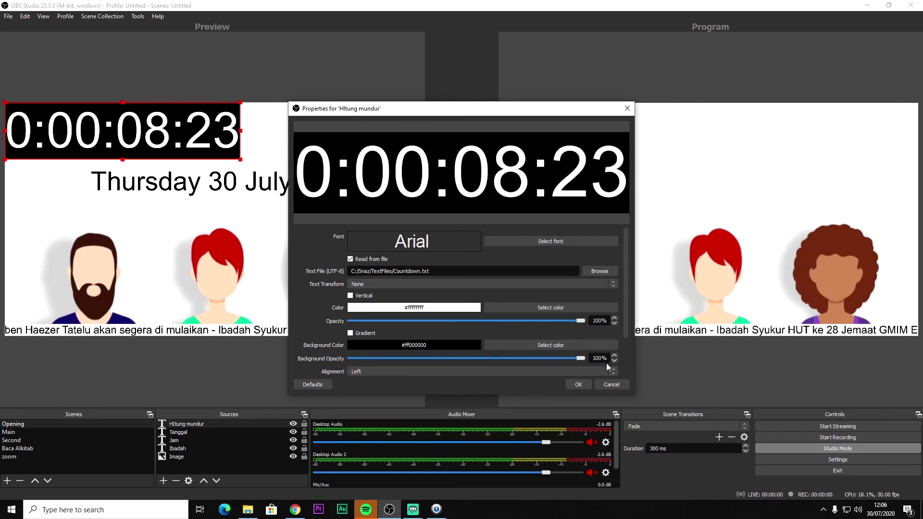
Accept the HItung mundur properties, shrink the countdown text and place it centred directly beneath the date in the preview.
{"action": "left_click", "coordinate": [578, 385]}
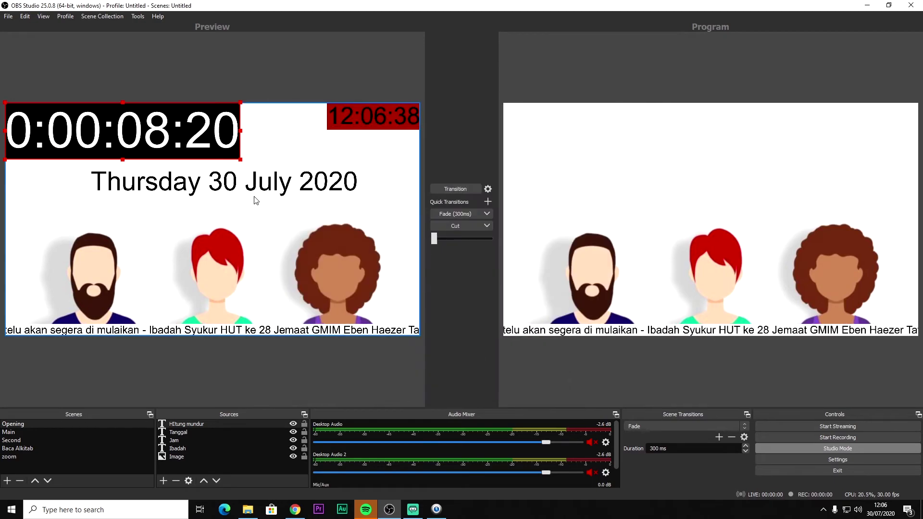
{"action": "left_click_drag", "start_coordinate": [182, 138], "coordinate": [278, 210]}
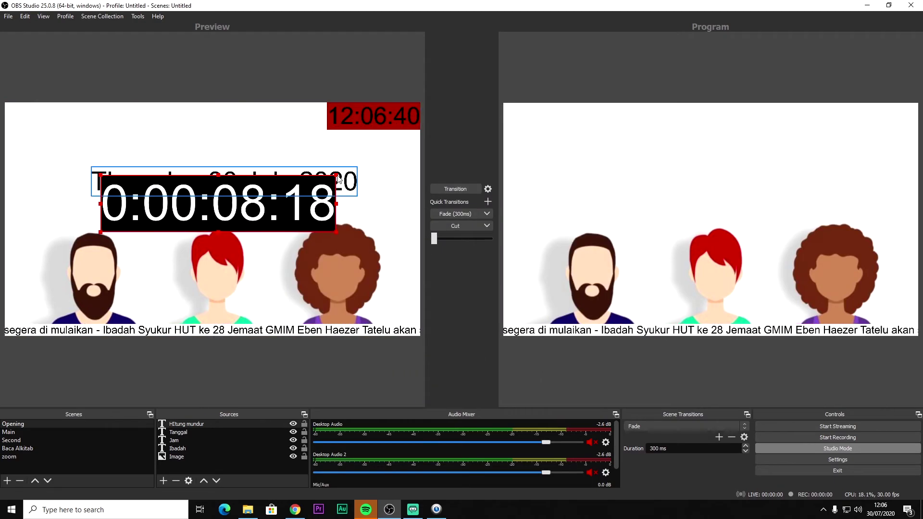
{"action": "left_click_drag", "start_coordinate": [336, 176], "coordinate": [238, 214]}
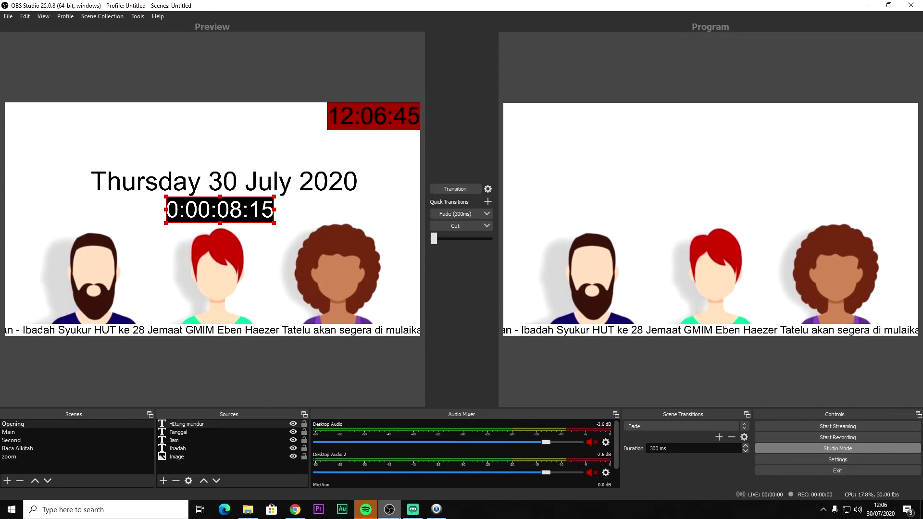
Switch to Snaz, compare its live time, date and countdown outputs with the texts in the OBS preview, and minimize Snaz.
{"action": "left_click", "coordinate": [436, 509]}
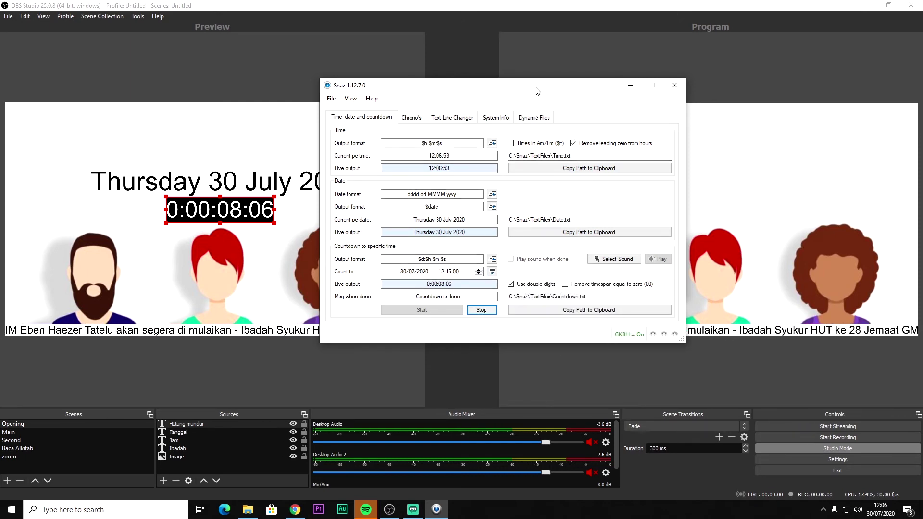
{"action": "left_click_drag", "start_coordinate": [535, 90], "coordinate": [675, 64]}
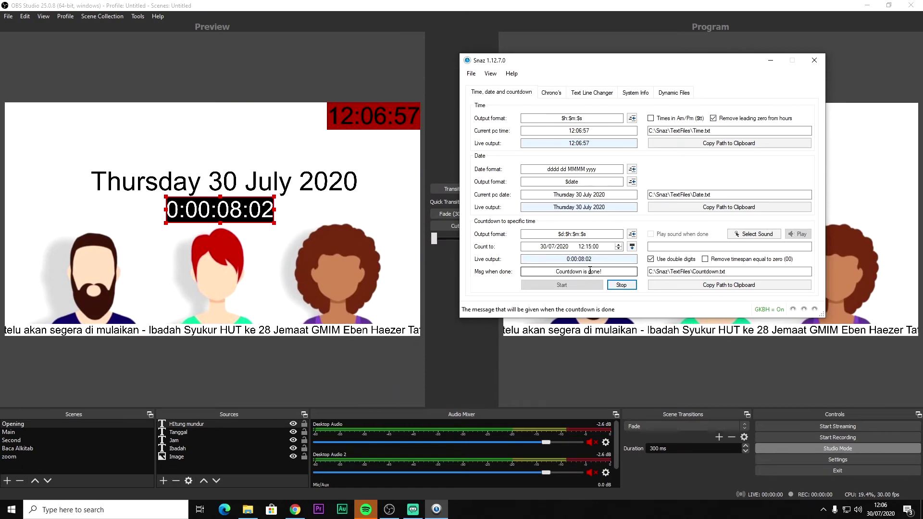
{"action": "mouse_move", "coordinate": [892, 514]}
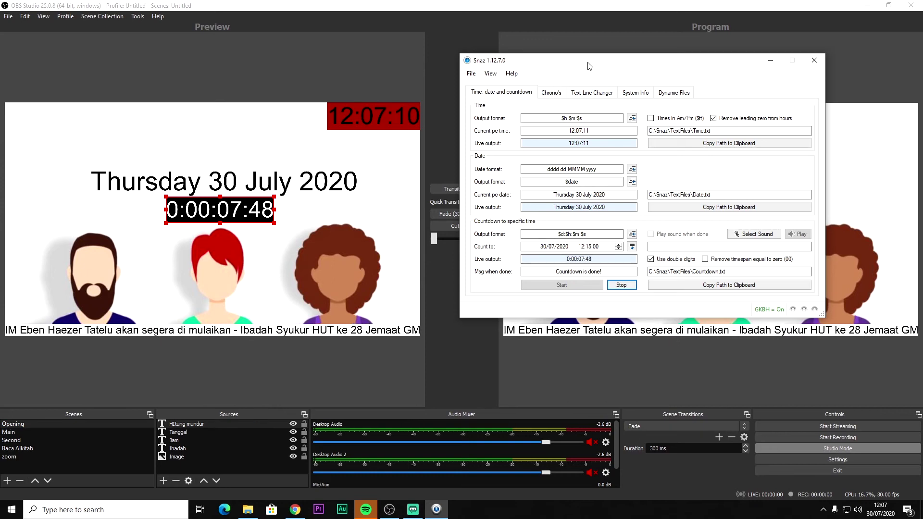
{"action": "left_click_drag", "start_coordinate": [612, 60], "coordinate": [483, 66]}
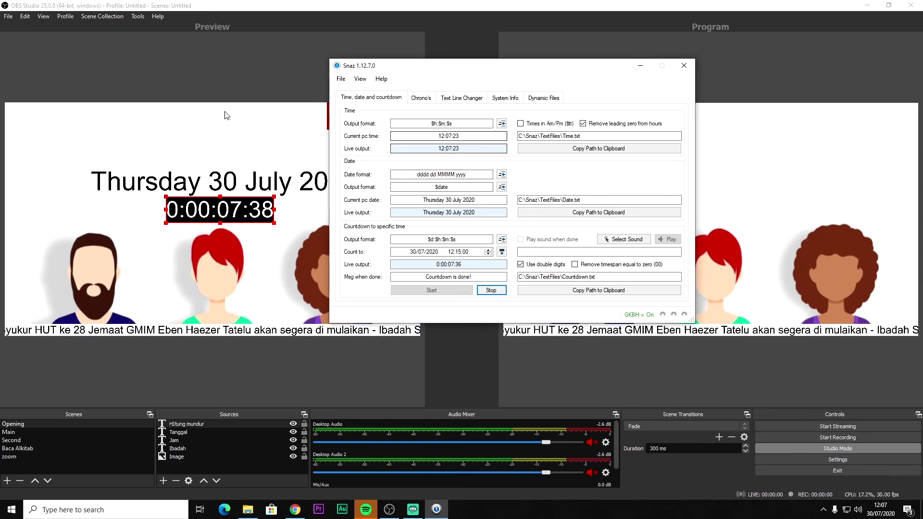
{"action": "left_click", "coordinate": [639, 66]}
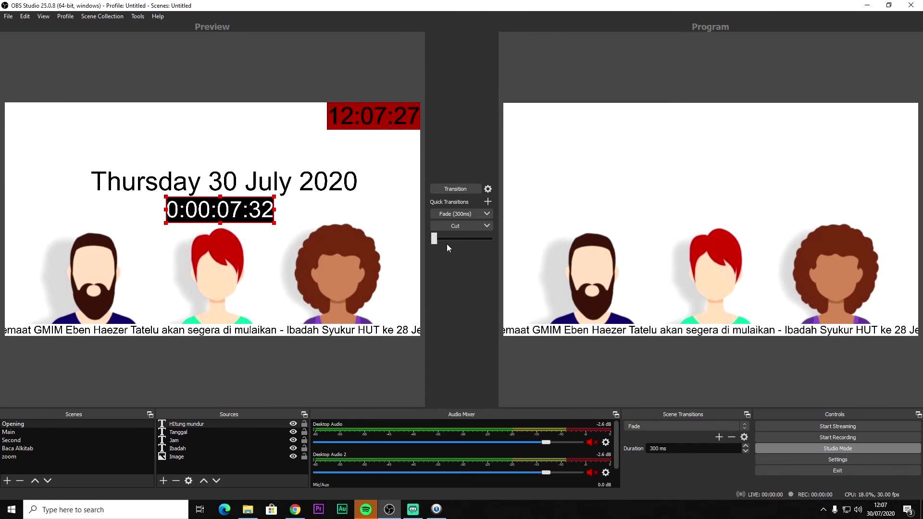
{"action": "mouse_move", "coordinate": [438, 238]}
{"action": "left_mouse_down"}
{"action": "mouse_move", "coordinate": [467, 238]}
{"action": "mouse_move", "coordinate": [433, 238]}
{"action": "left_mouse_up"}
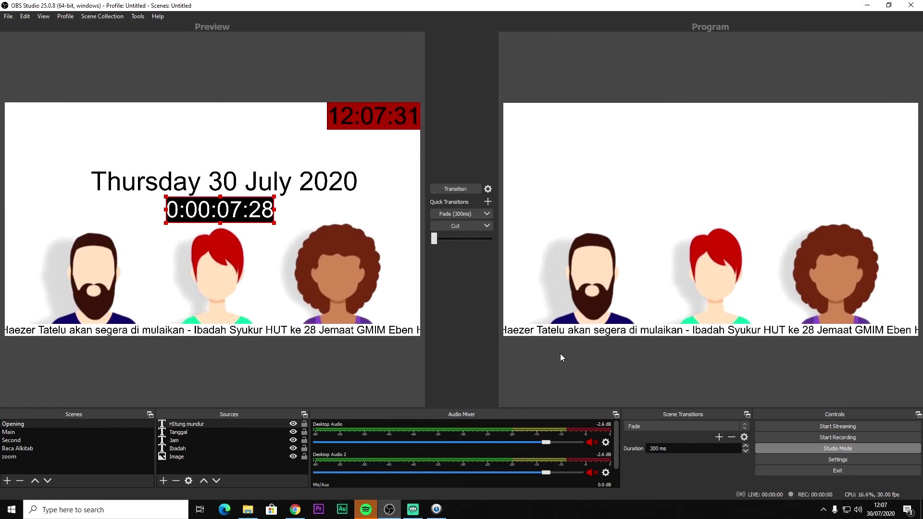